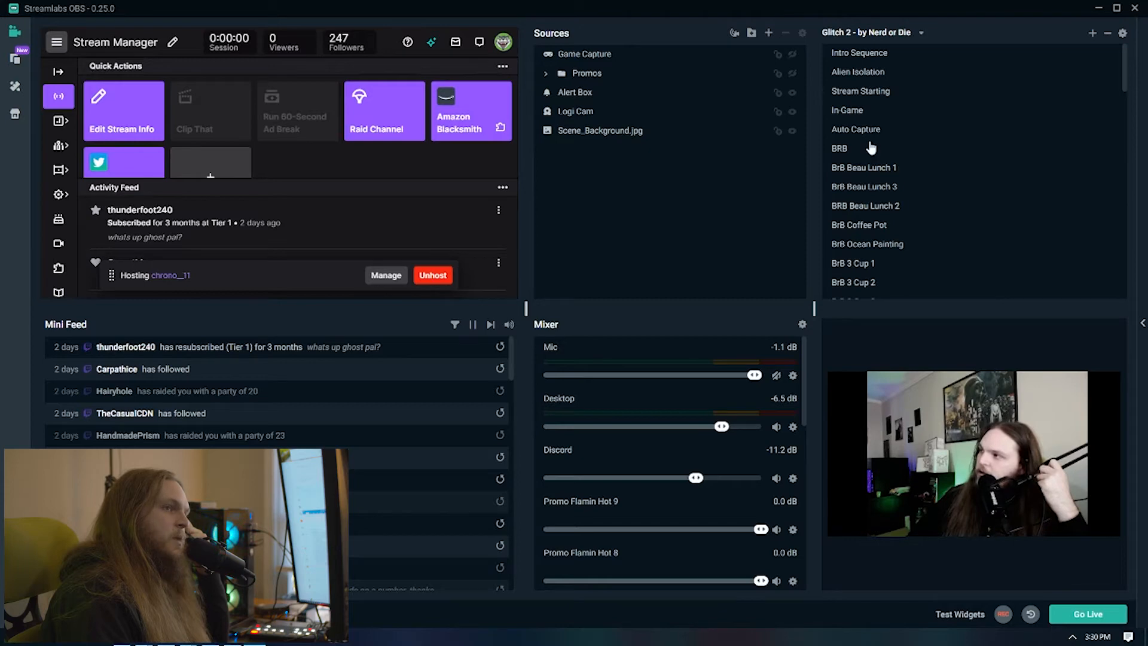
# Preview the BrB Beau Lunch 1 and BRB scenes in the Glitch 2 scene collection.
pyautogui.click(886, 168)
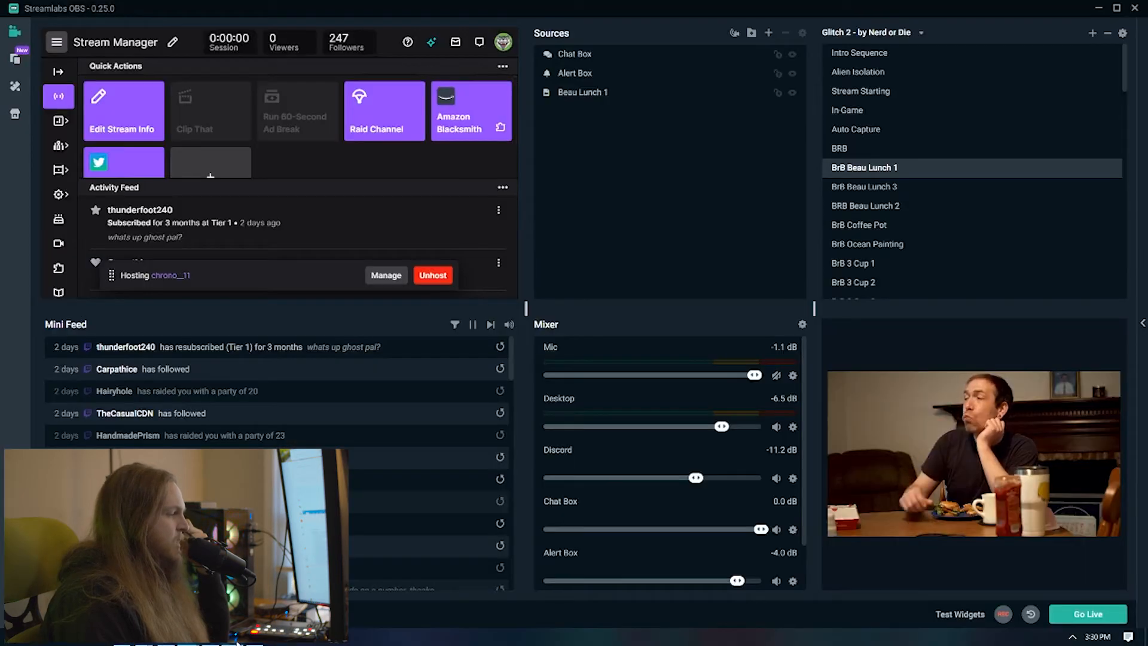
pyautogui.scroll(-1, 741, 562)
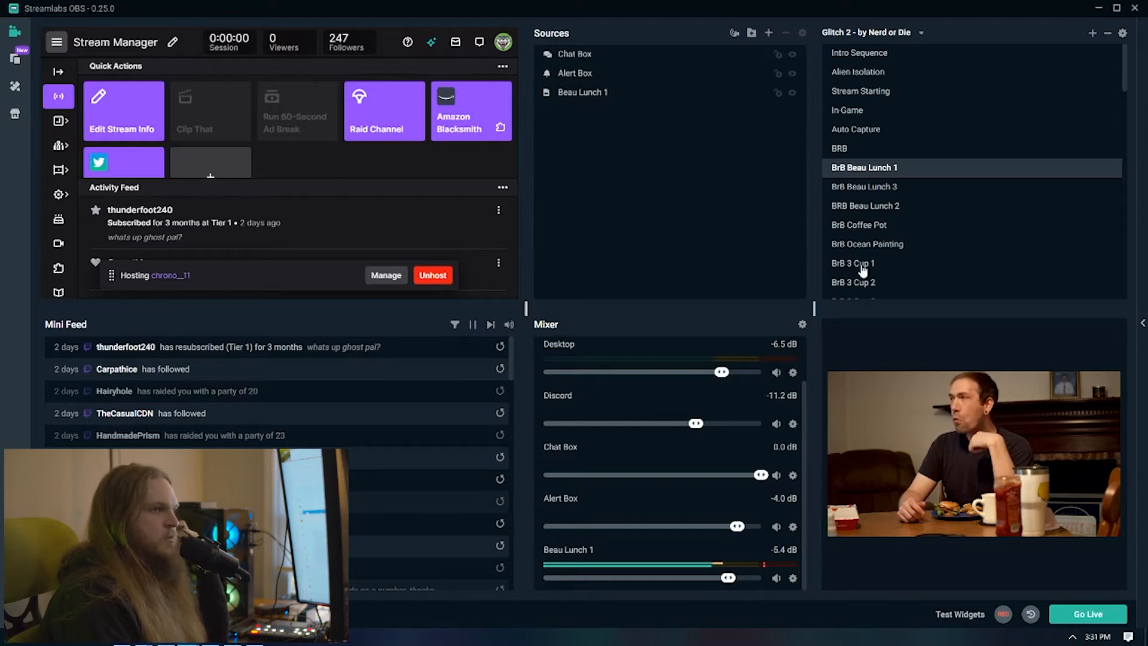
pyautogui.click(871, 154)
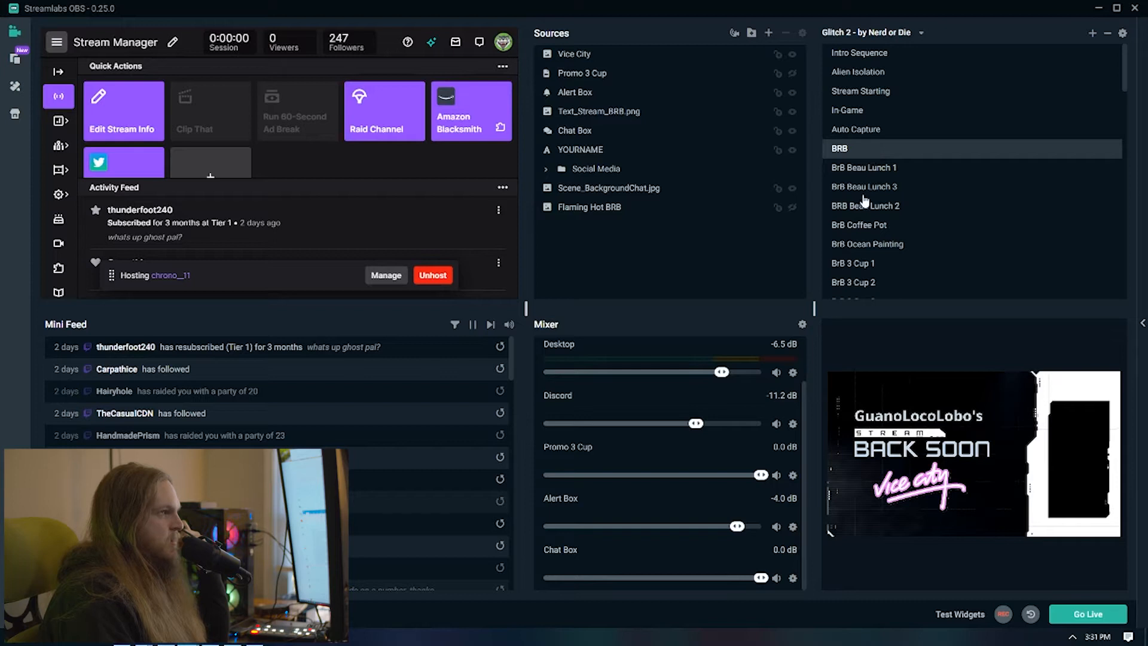
pyautogui.scroll(-1, 866, 209)
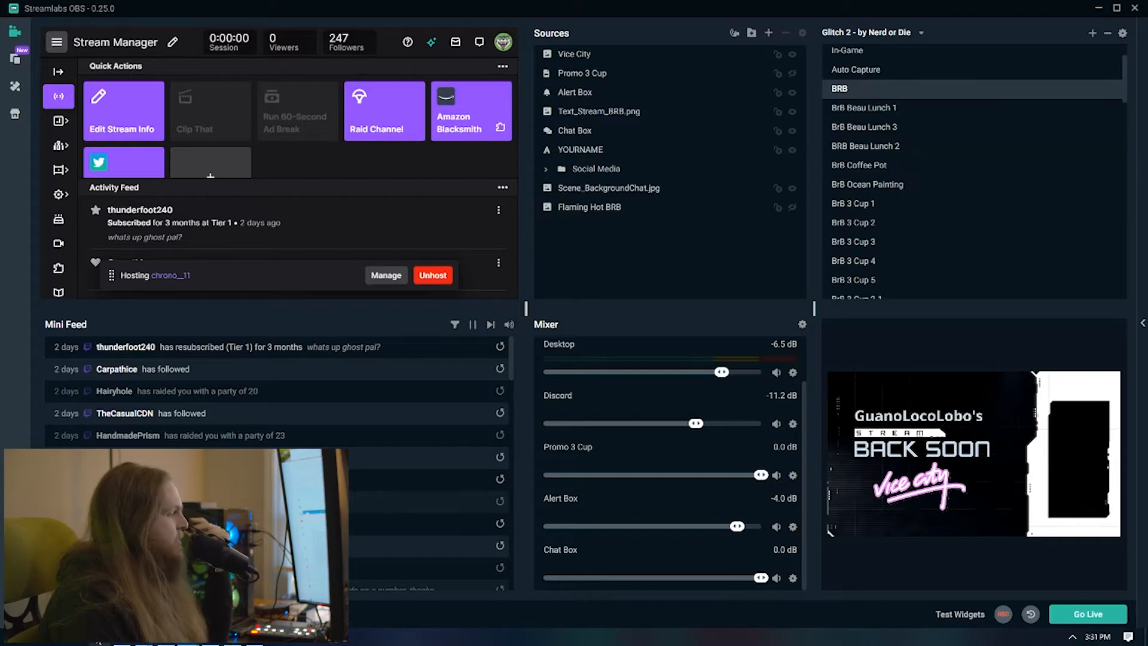
# Switch to File Explorer, view the clip in the GuanoLocoLobo Break Clips!!! ASPCA folder, and minimize the window.
pyautogui.click(98, 636)
pyautogui.click(528, 350)
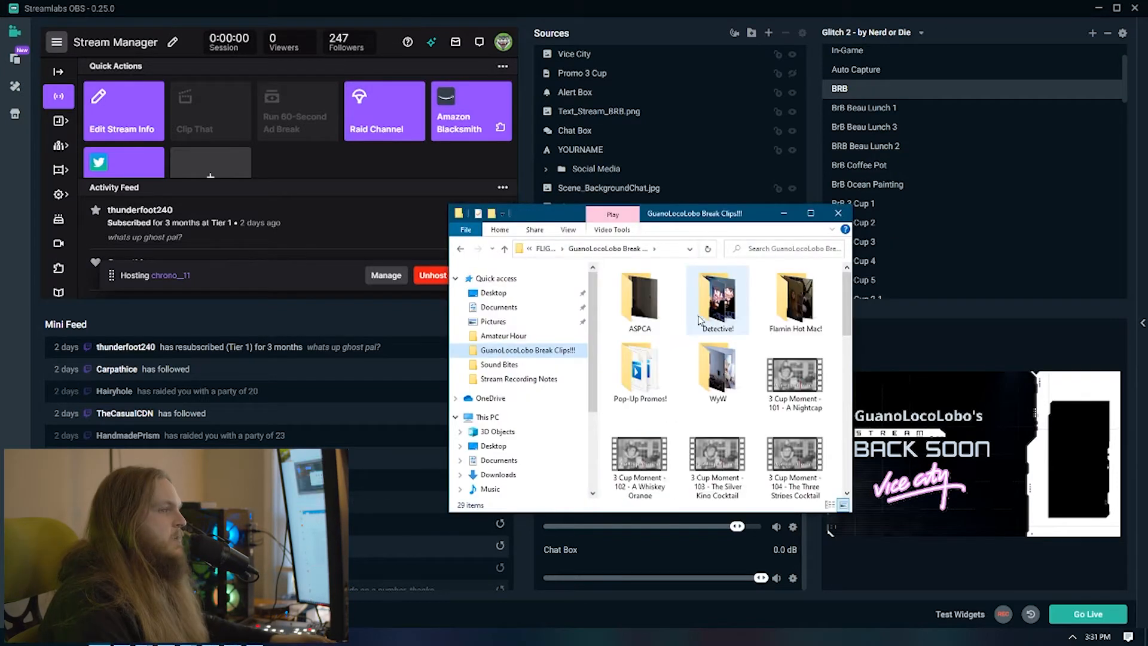
pyautogui.doubleClick(649, 300)
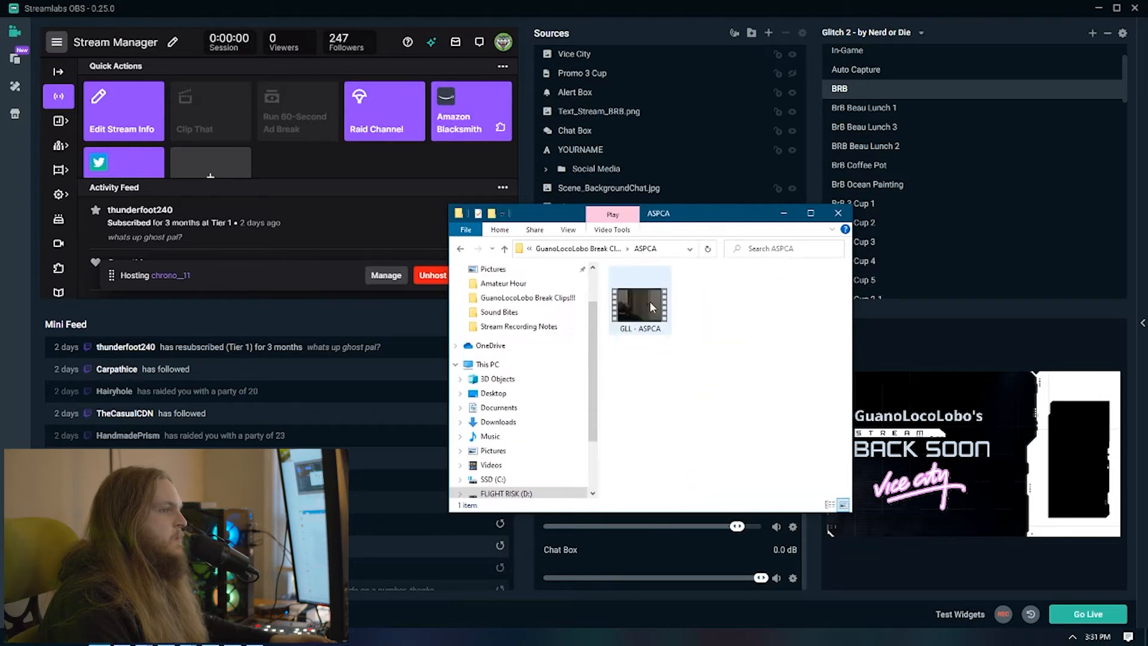
pyautogui.moveTo(701, 218); pyautogui.dragTo(403, 181)
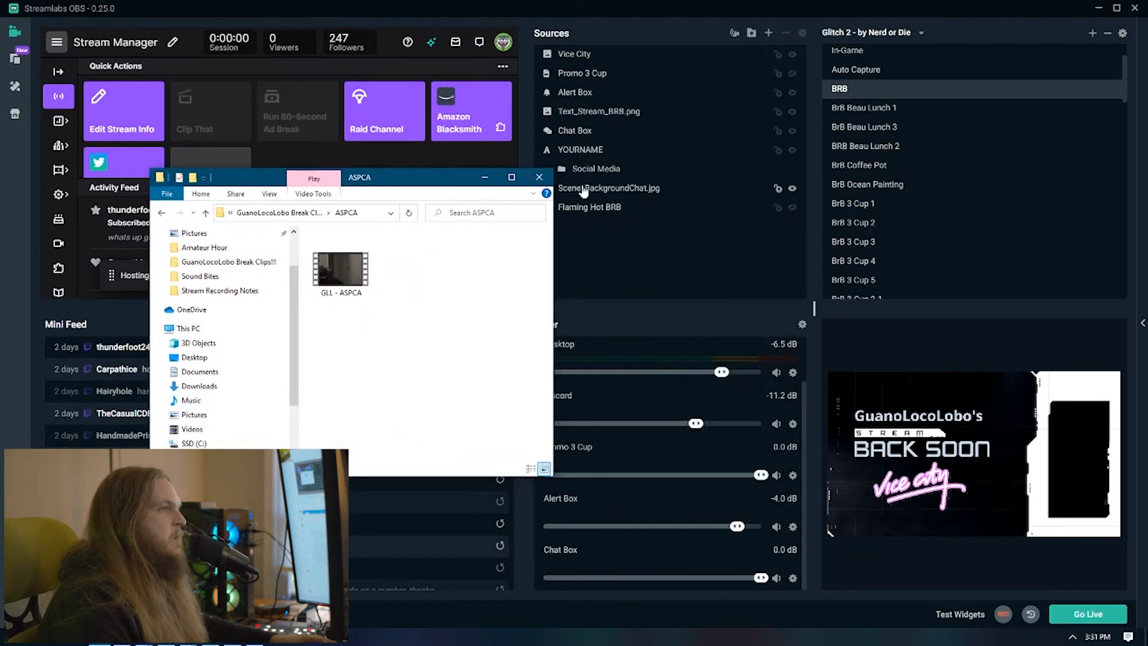
pyautogui.click(484, 178)
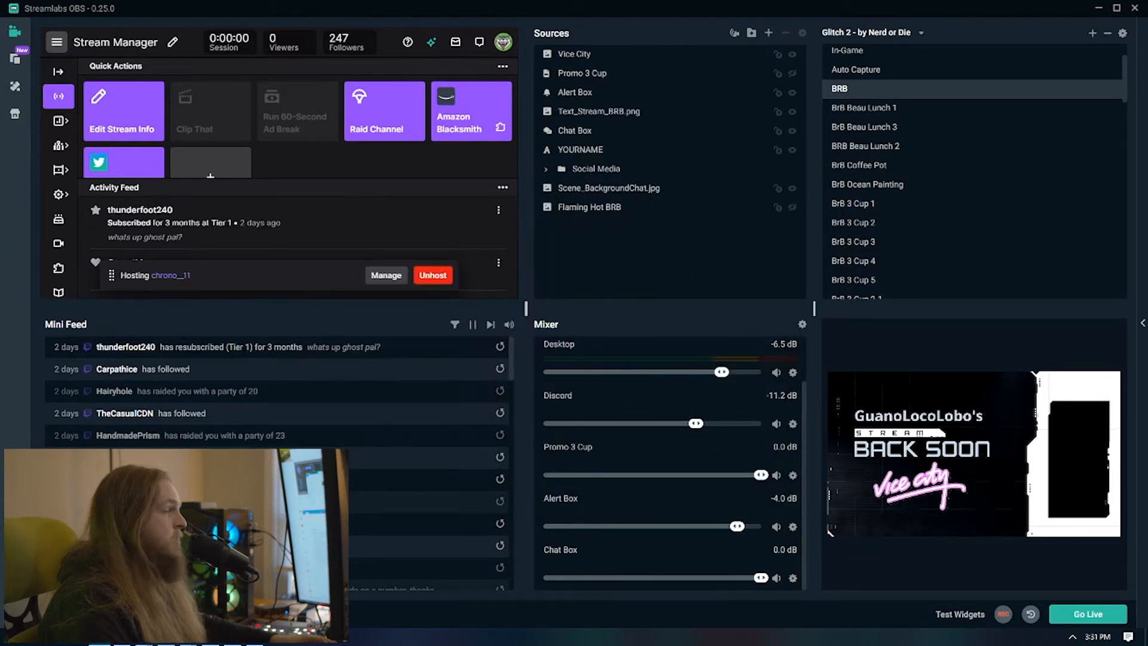
# Preview the BrB Guano ASPCA scene and identify its GLL - ASPCA clip in File Explorer.
pyautogui.scroll(-10, 923, 221)
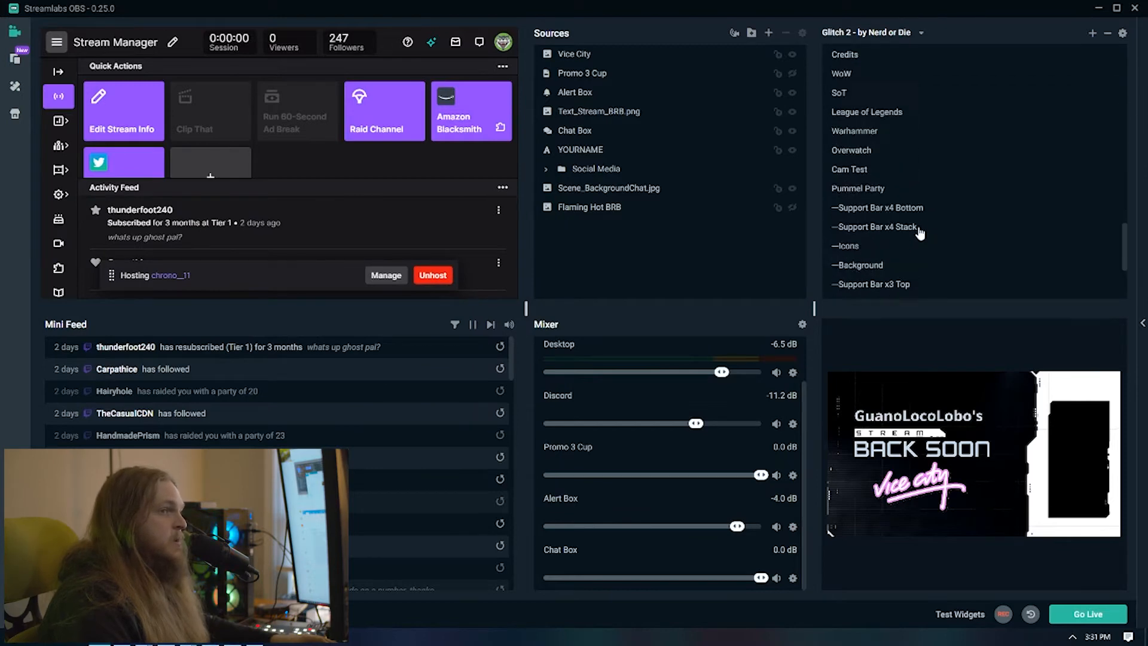
pyautogui.scroll(-4, 887, 290)
pyautogui.click(880, 213)
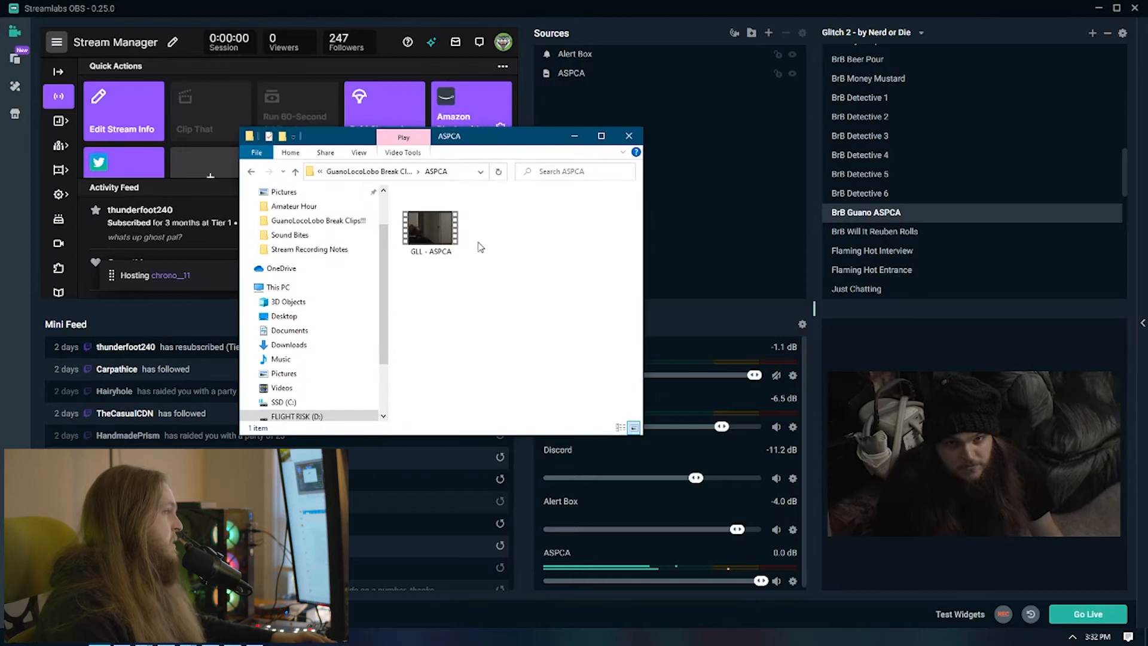
pyautogui.click(432, 234)
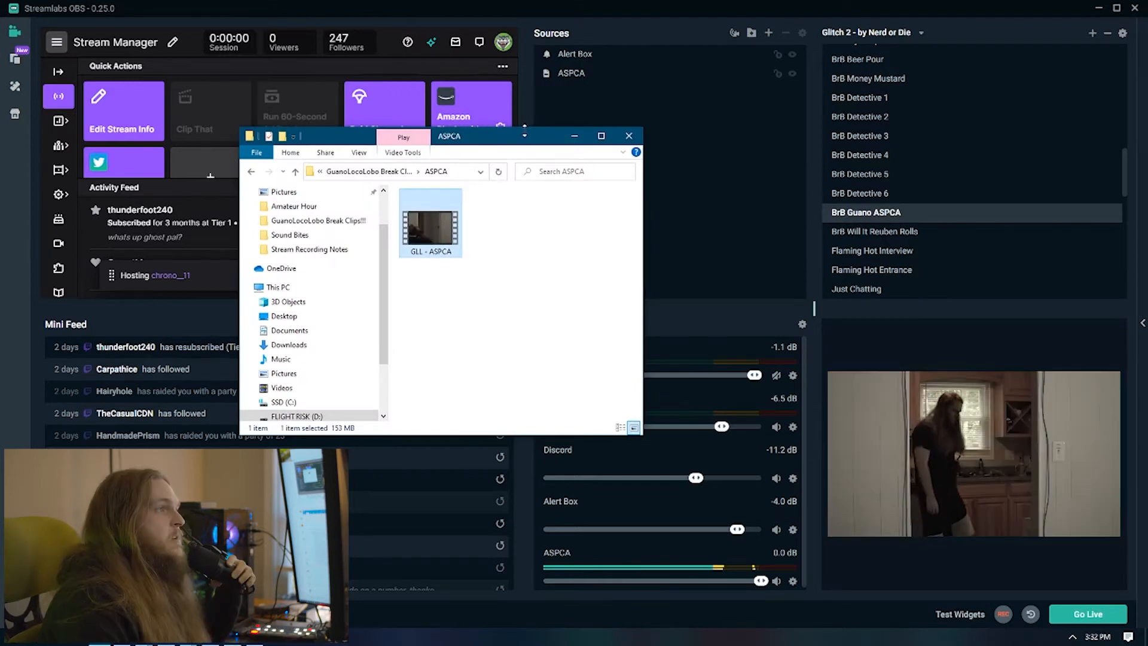
pyautogui.moveTo(522, 136); pyautogui.dragTo(0, 210)
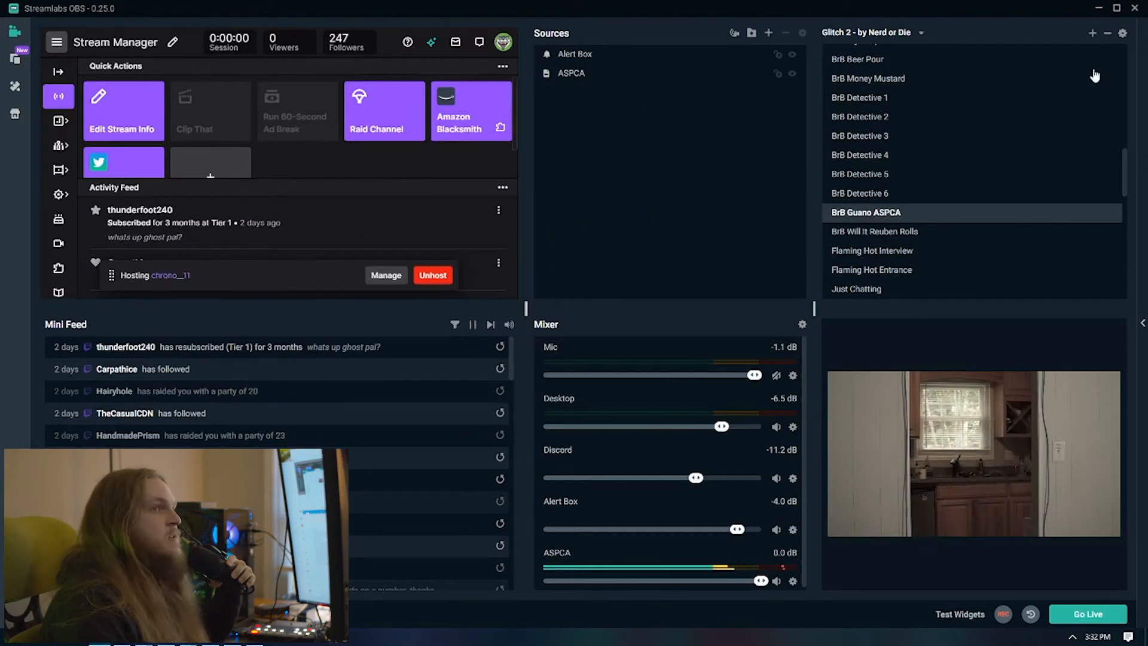
# Create a new scene named "BrB ASPCA 2" and select it in the scene list.
pyautogui.click(1091, 34)
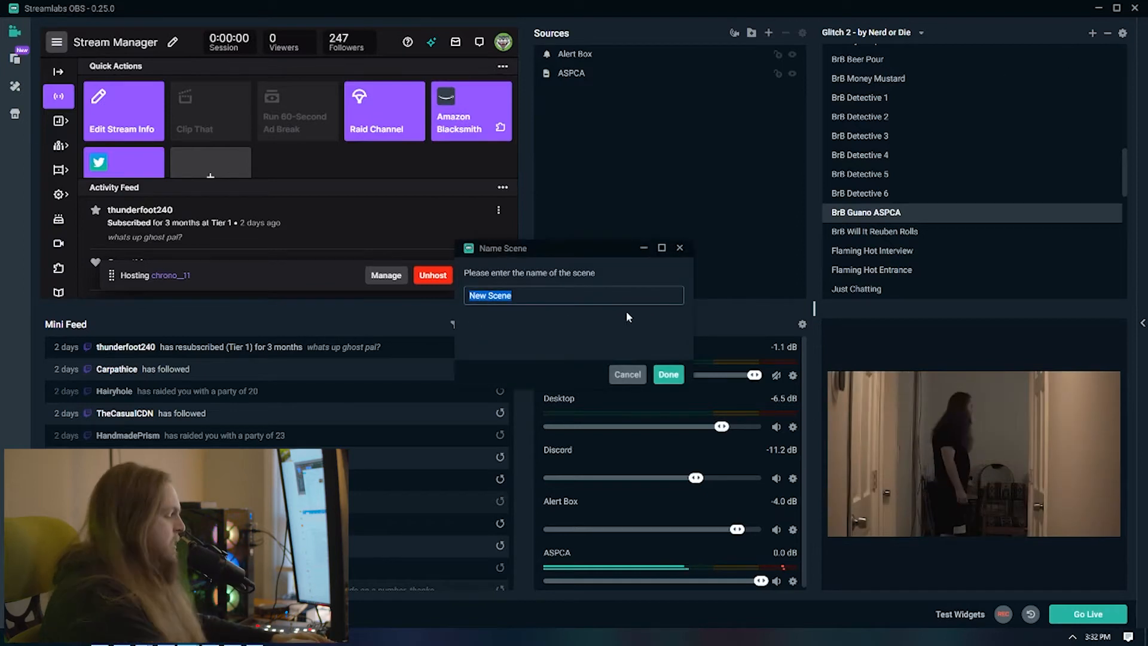
pyautogui.write('BrB ASPCA')
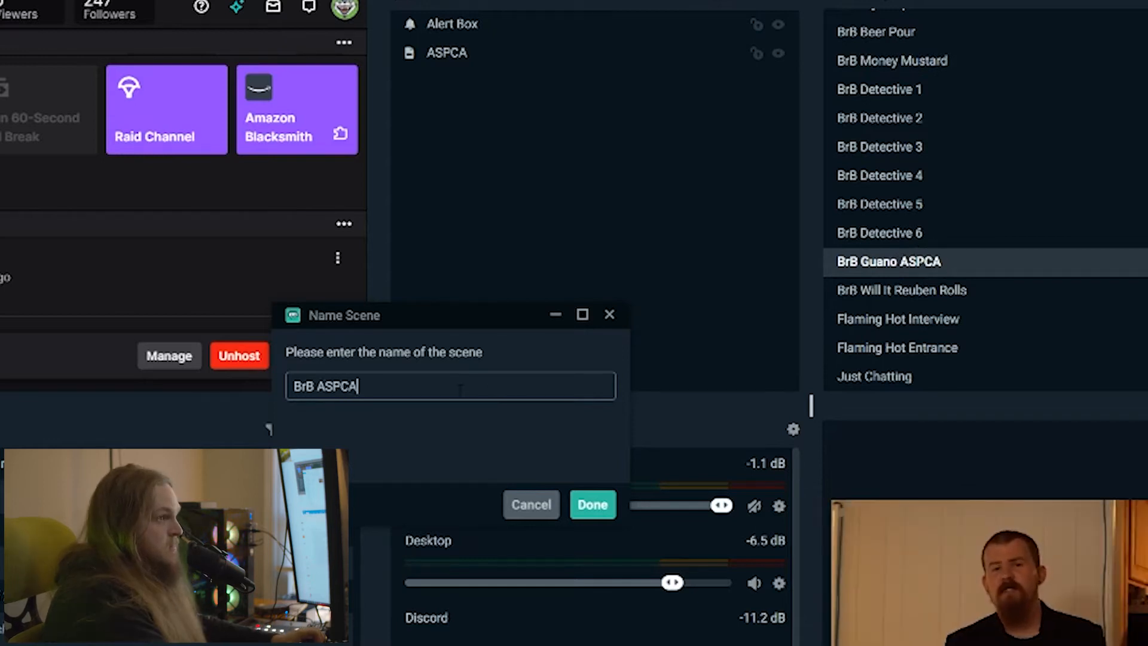
pyautogui.write('2')
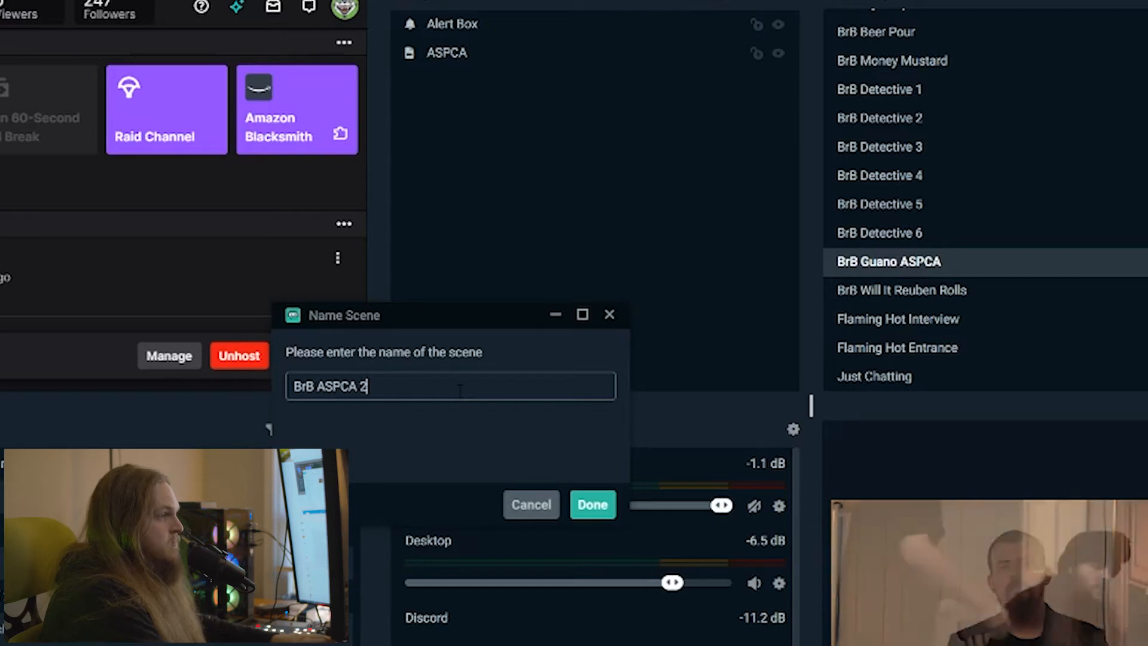
pyautogui.click(592, 505)
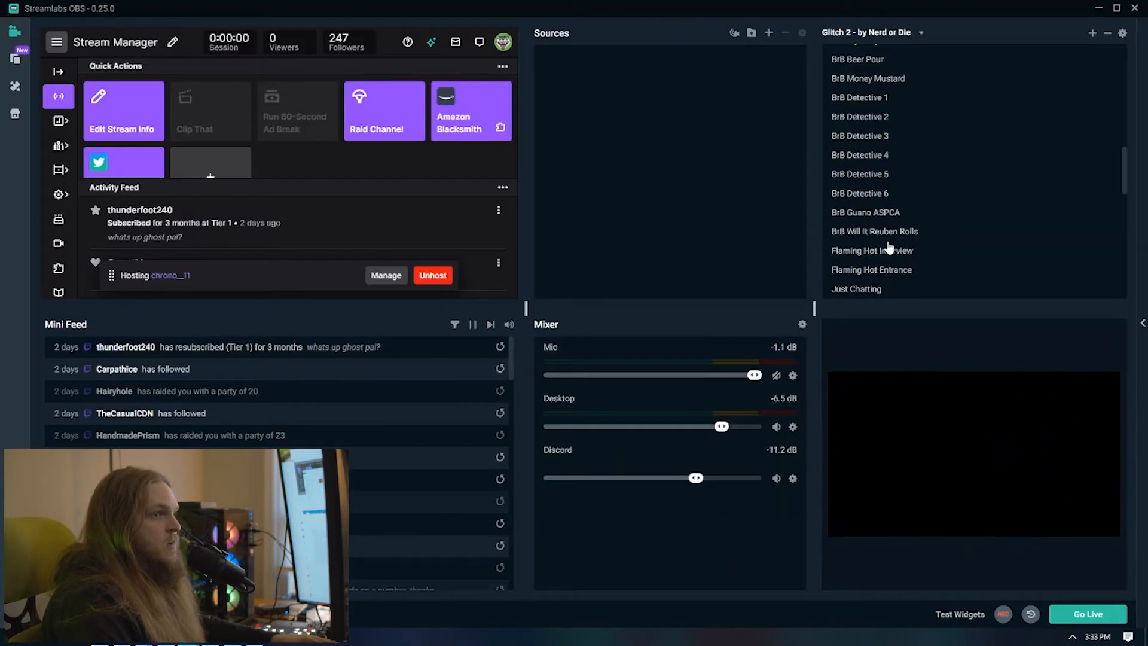
pyautogui.scroll(1, 877, 215)
pyautogui.scroll(-5, 877, 216)
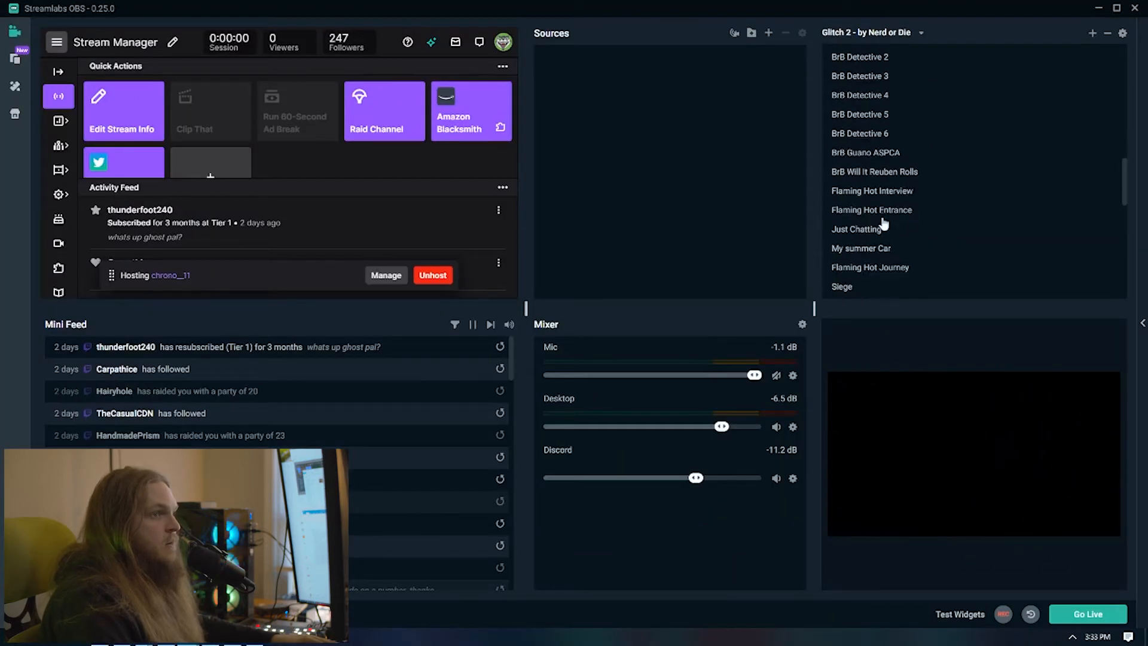
pyautogui.click(825, 286)
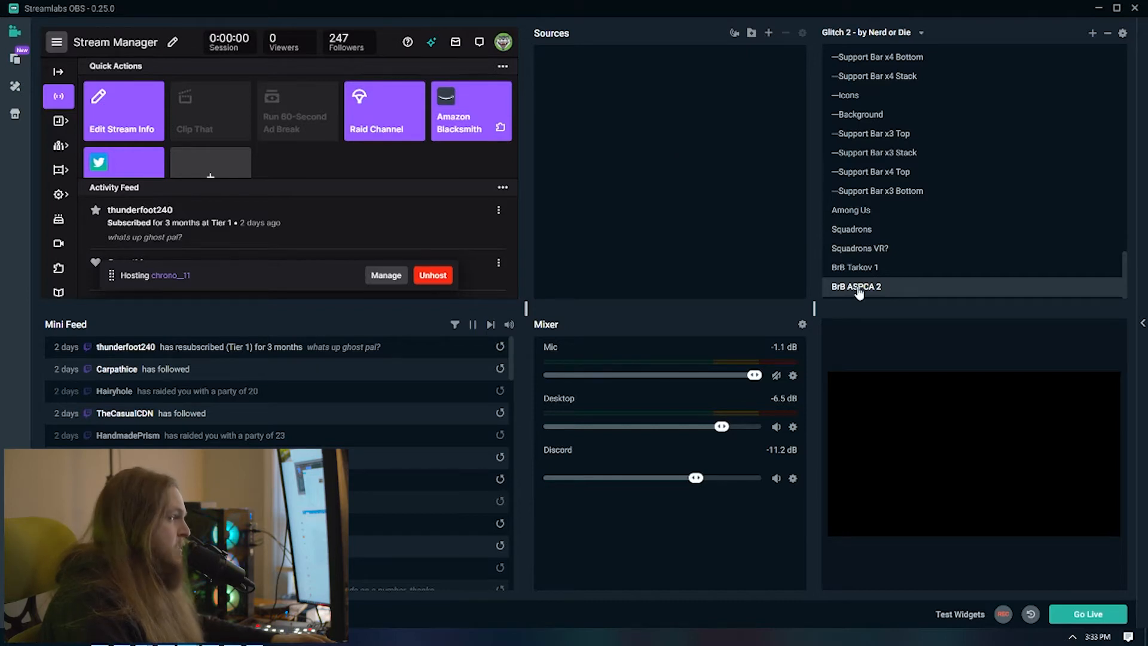
pyautogui.scroll(10, 858, 289)
pyautogui.scroll(-10, 871, 261)
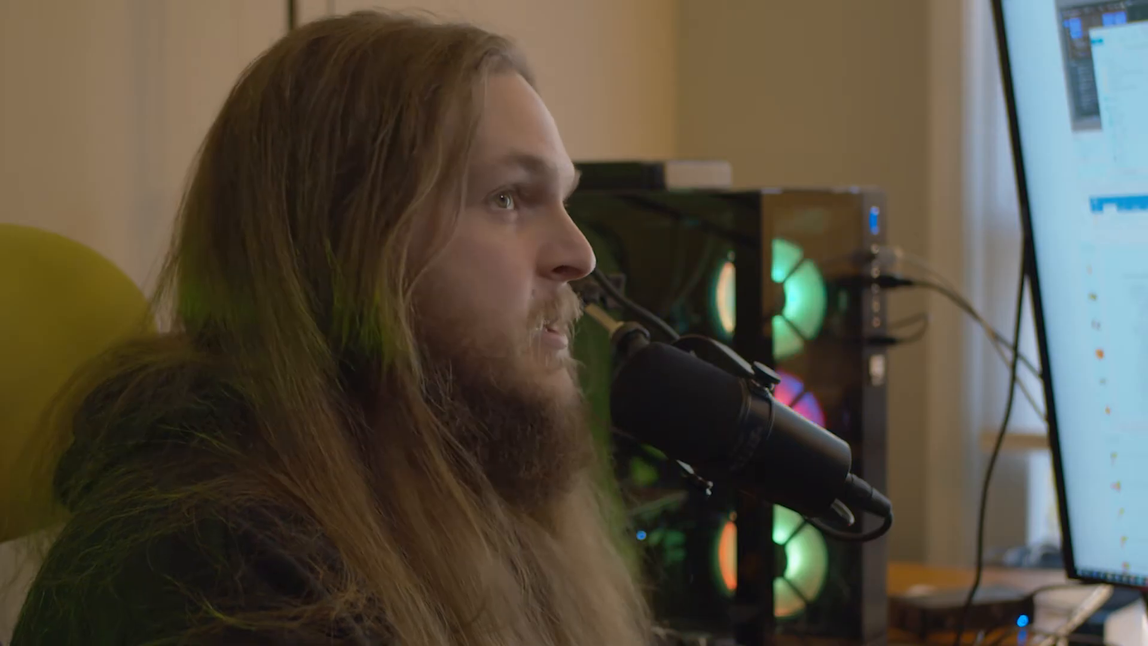
# Add the existing Alert Box source to the BrB ASPCA 2 scene.
pyautogui.click(768, 32)
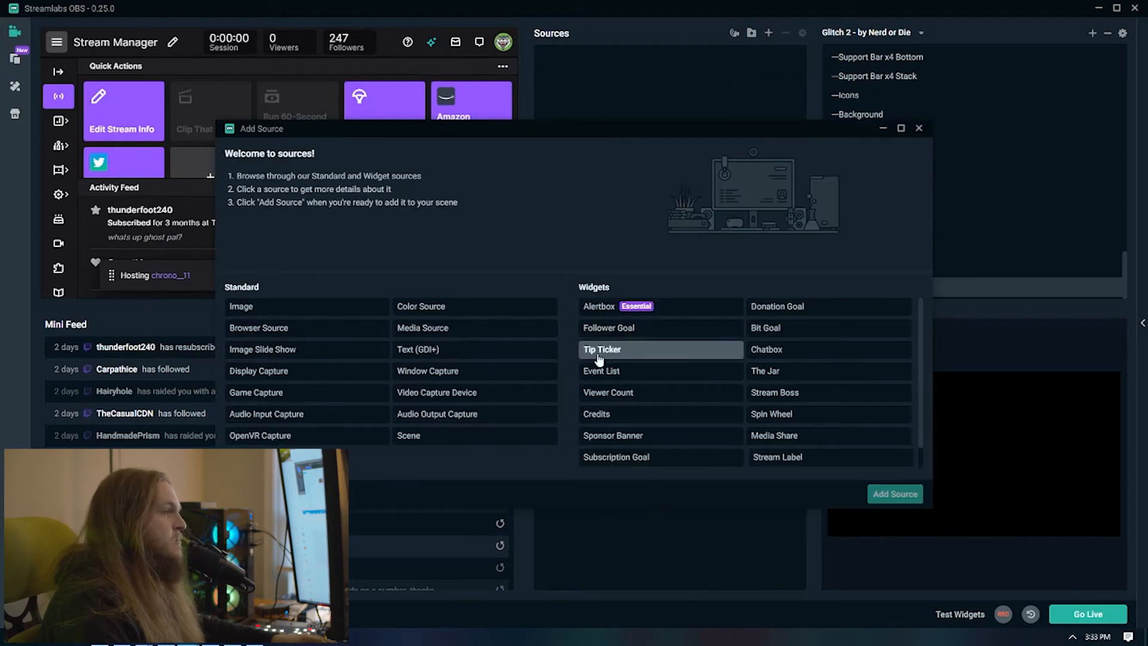
pyautogui.click(634, 307)
pyautogui.click(893, 494)
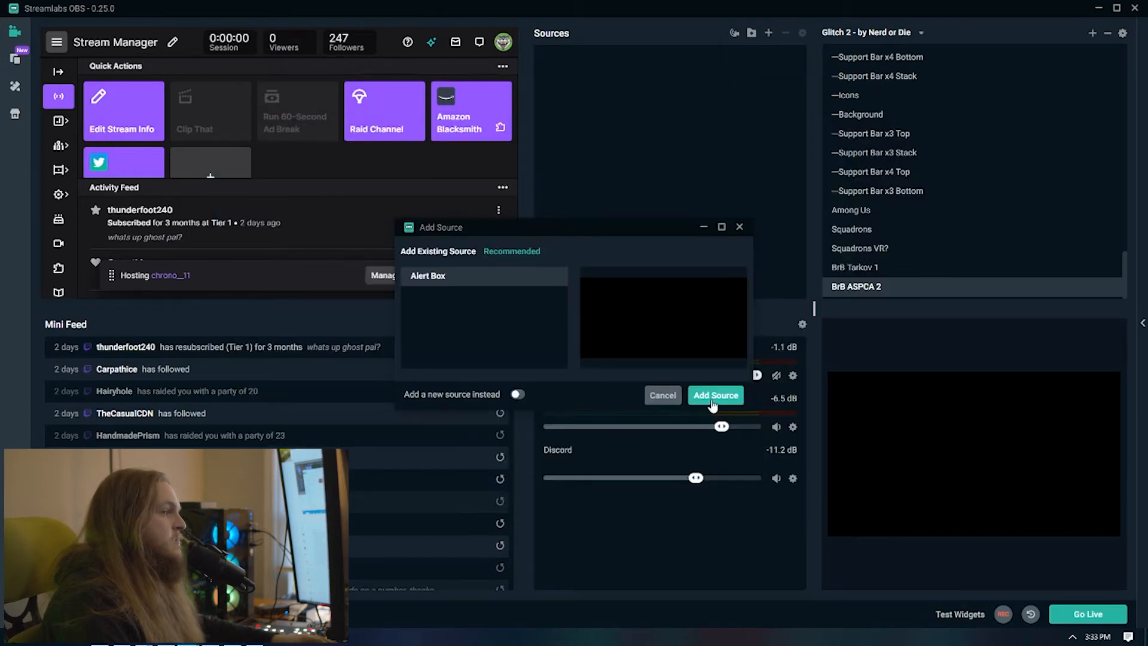
pyautogui.press('Return')
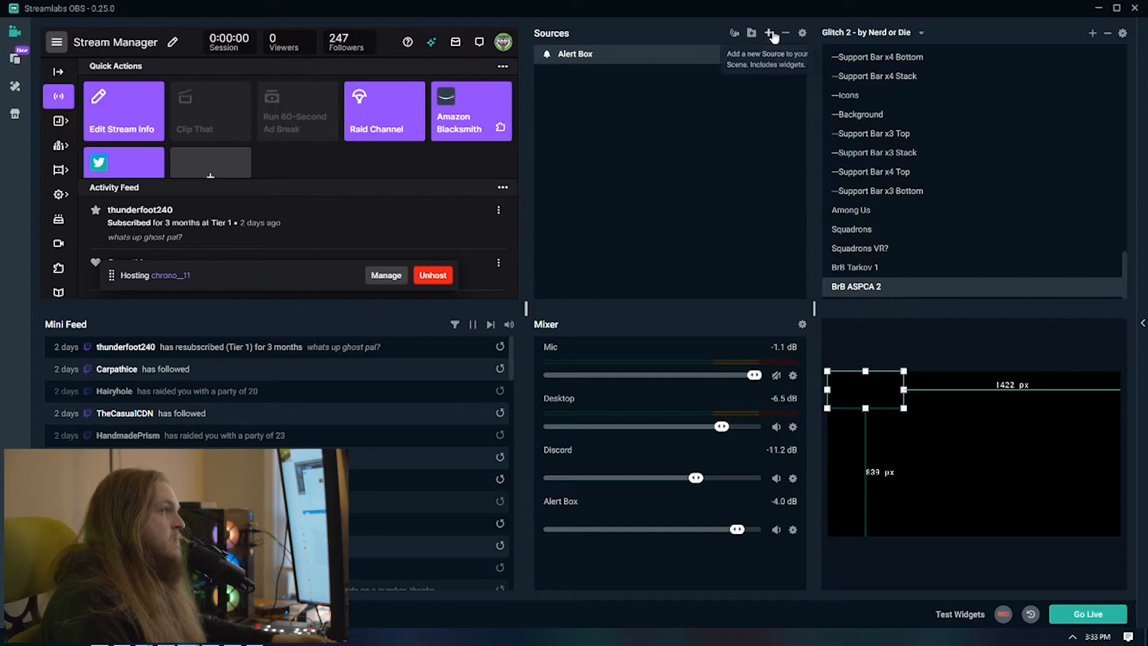
# Add the existing Chat Box source to the BrB ASPCA 2 scene.
pyautogui.click(771, 35)
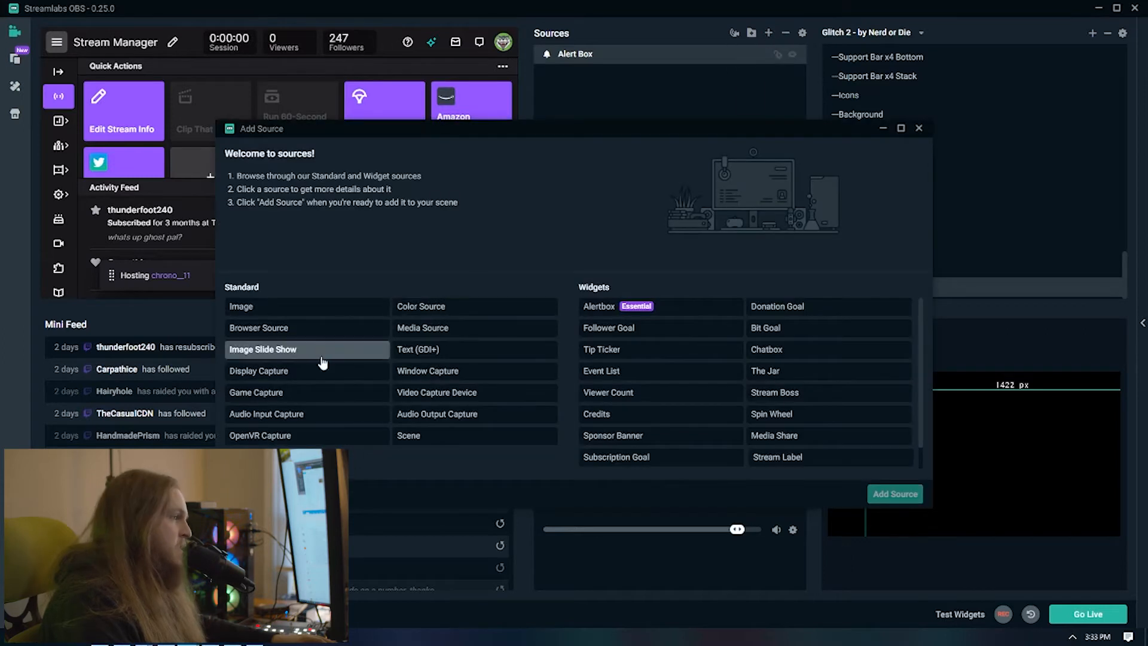
pyautogui.click(778, 350)
pyautogui.click(902, 502)
pyautogui.click(715, 396)
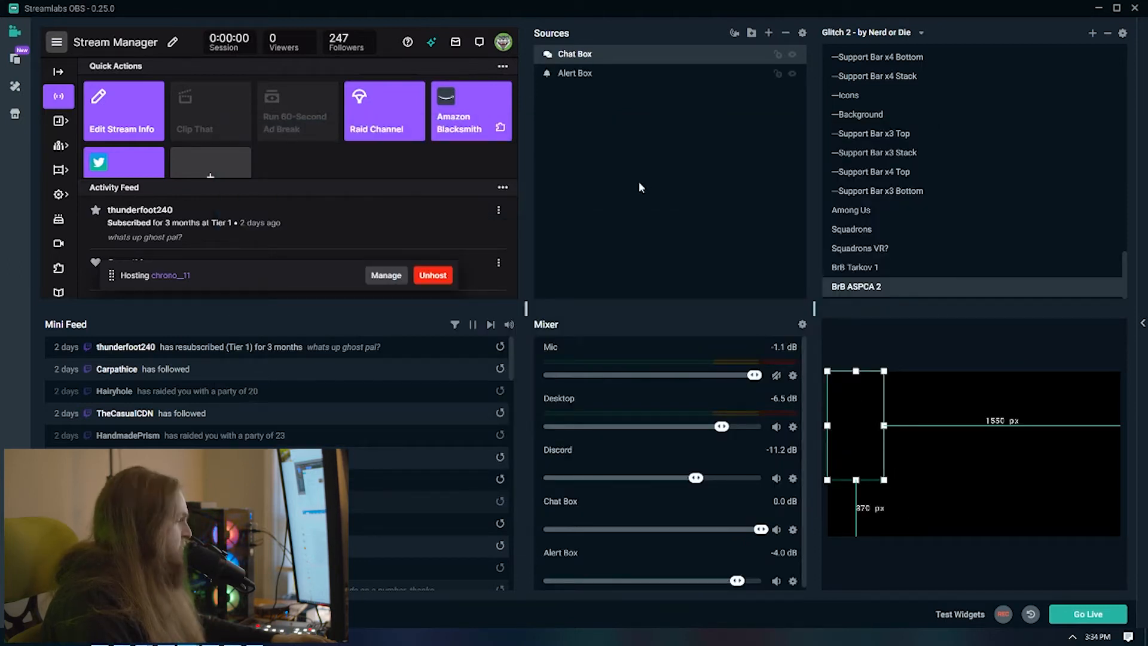
# Move the Chat Box down the canvas's left side and the Alert Box near the bottom centre, about 673 px from the right edge.
pyautogui.moveTo(853, 430); pyautogui.dragTo(861, 465)
pyautogui.click(590, 79)
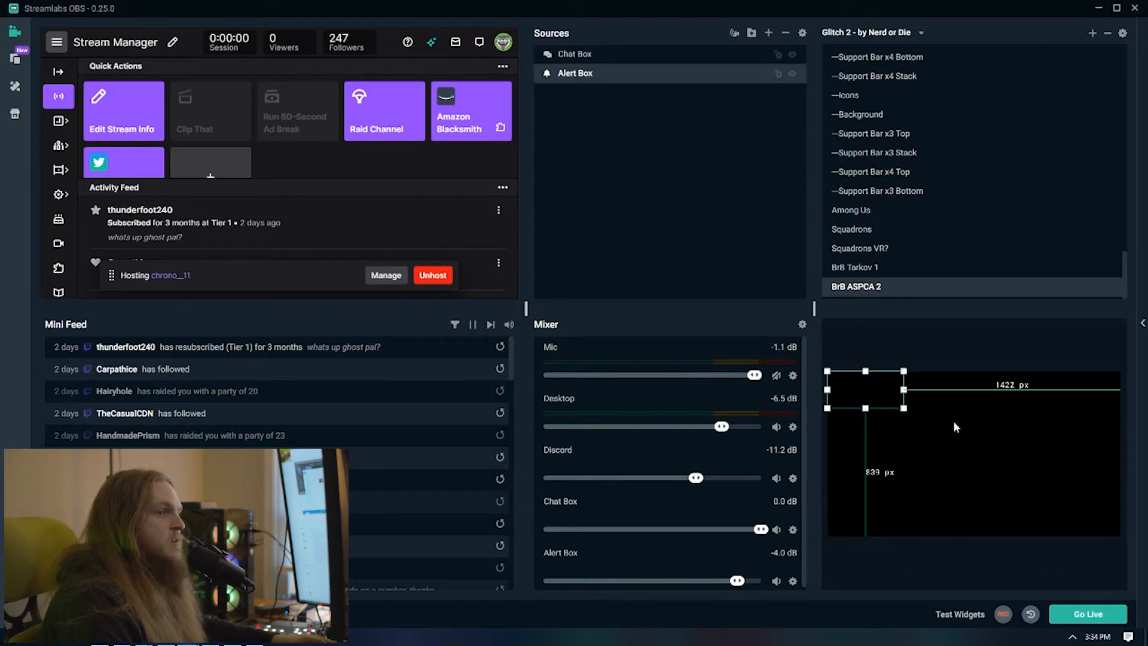
# Add a new Media Source named "BrB ASPCA 2" with default settings and order it below the Alert Box.
pyautogui.click(770, 34)
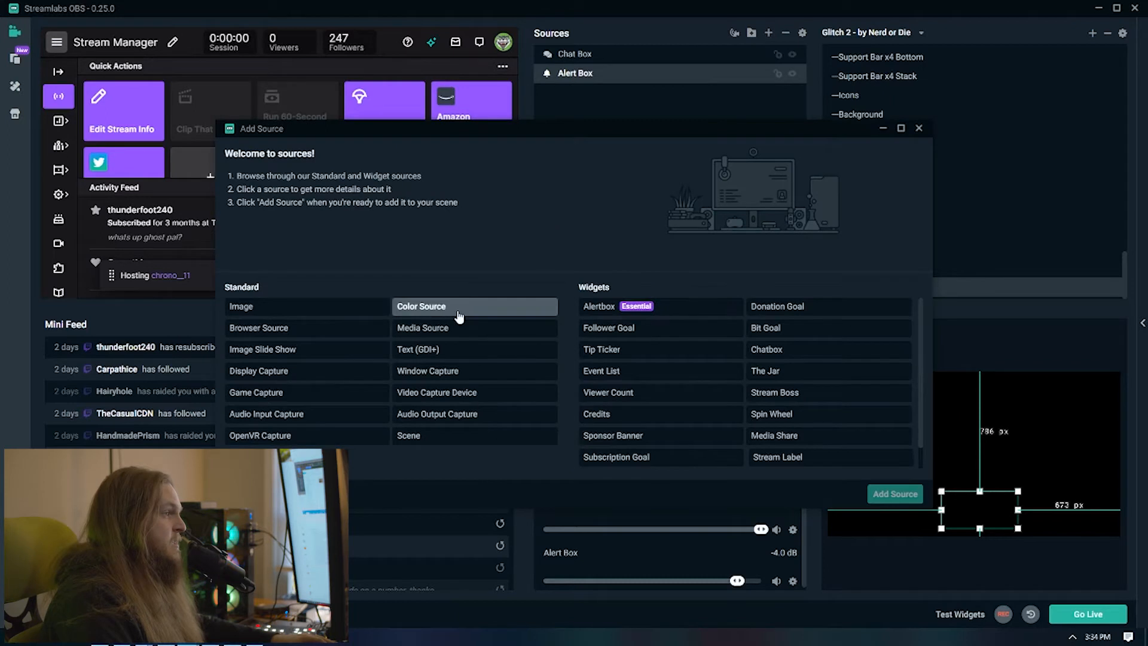
pyautogui.click(418, 328)
pyautogui.click(891, 494)
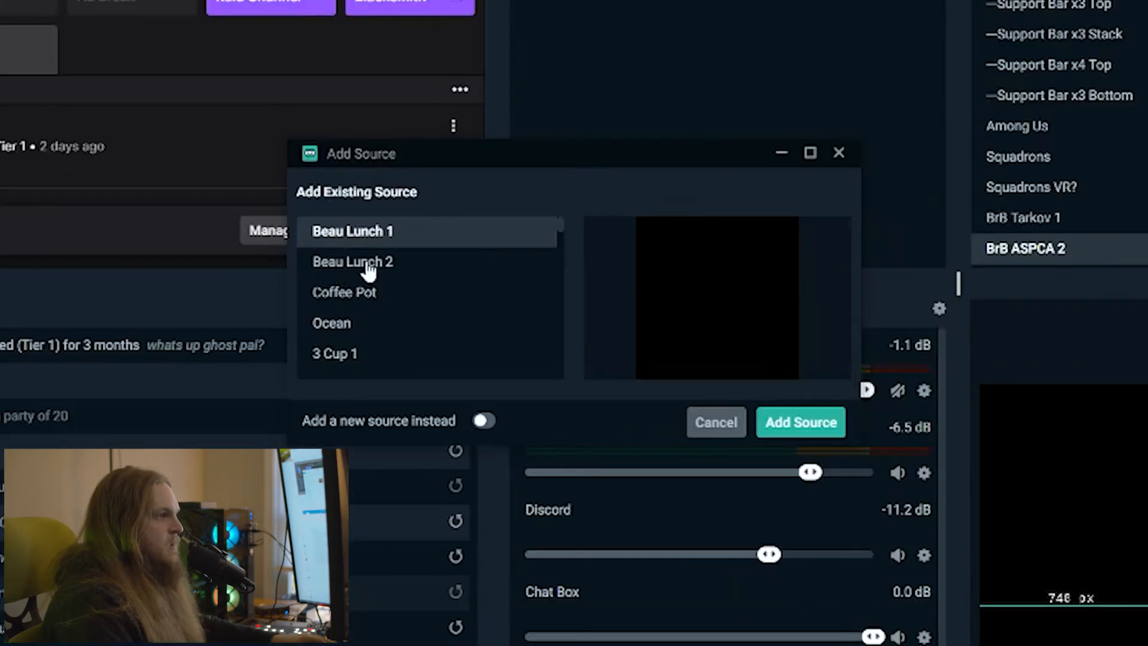
pyautogui.scroll(-10, 419, 278)
pyautogui.scroll(9, 423, 293)
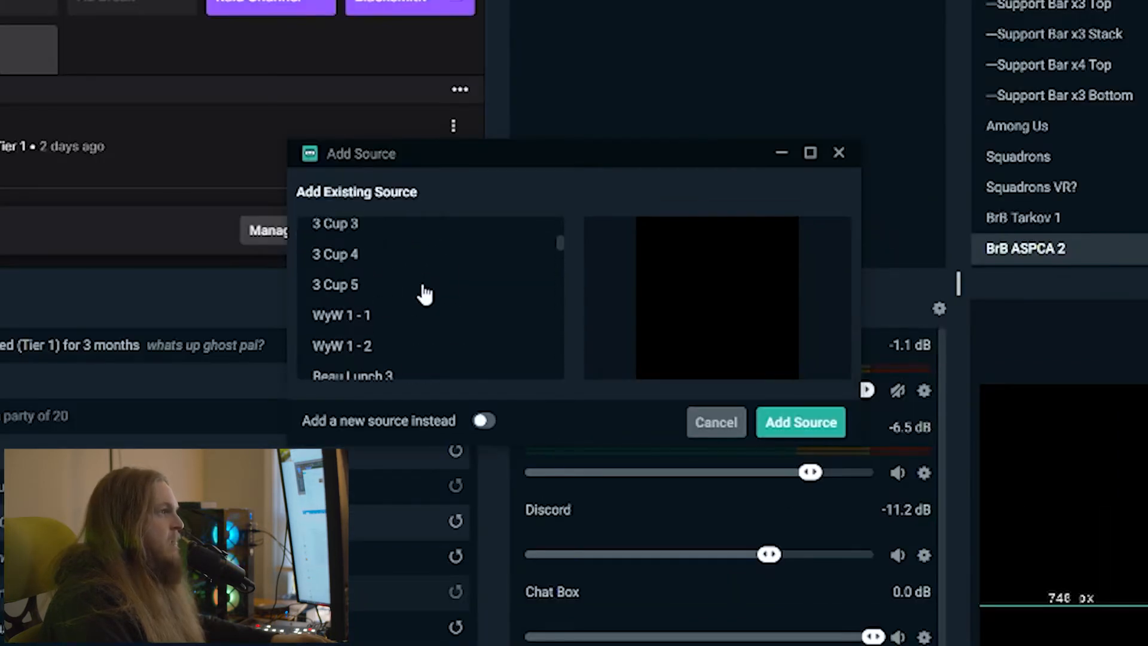
pyautogui.scroll(3, 425, 294)
pyautogui.scroll(-8, 431, 295)
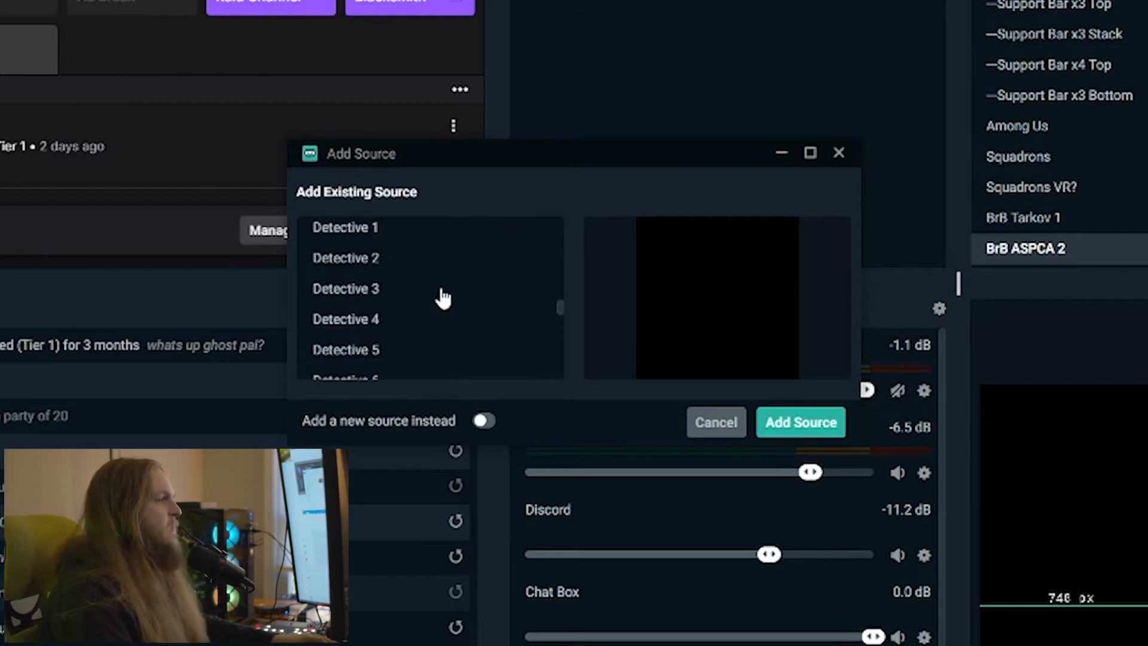
pyautogui.scroll(-15, 442, 297)
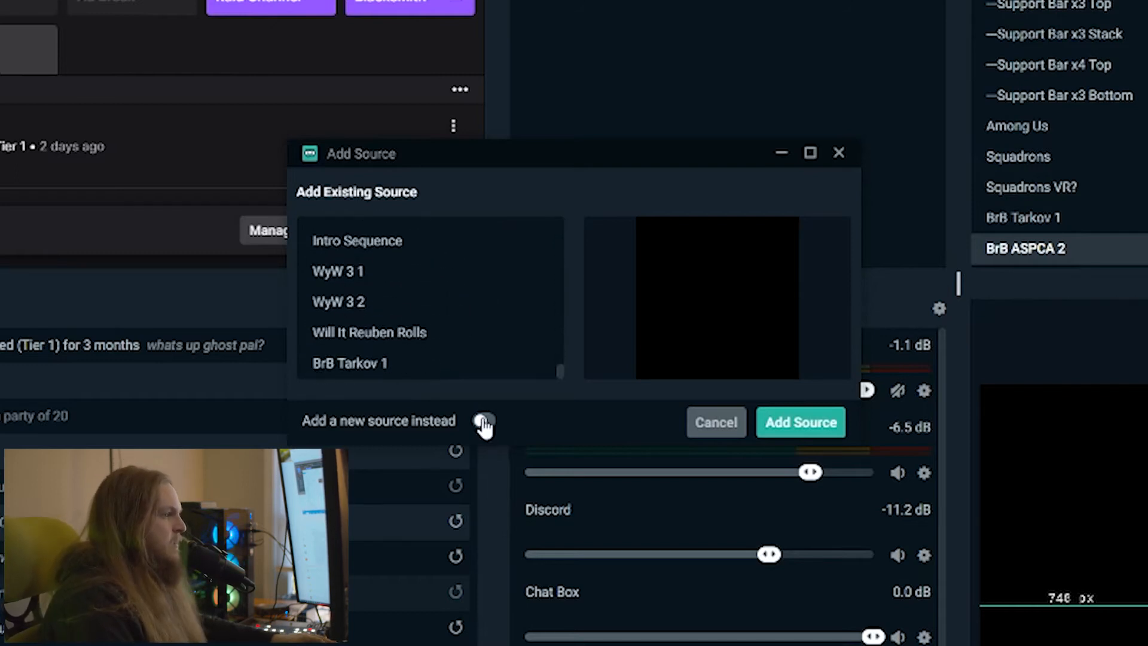
pyautogui.click(484, 421)
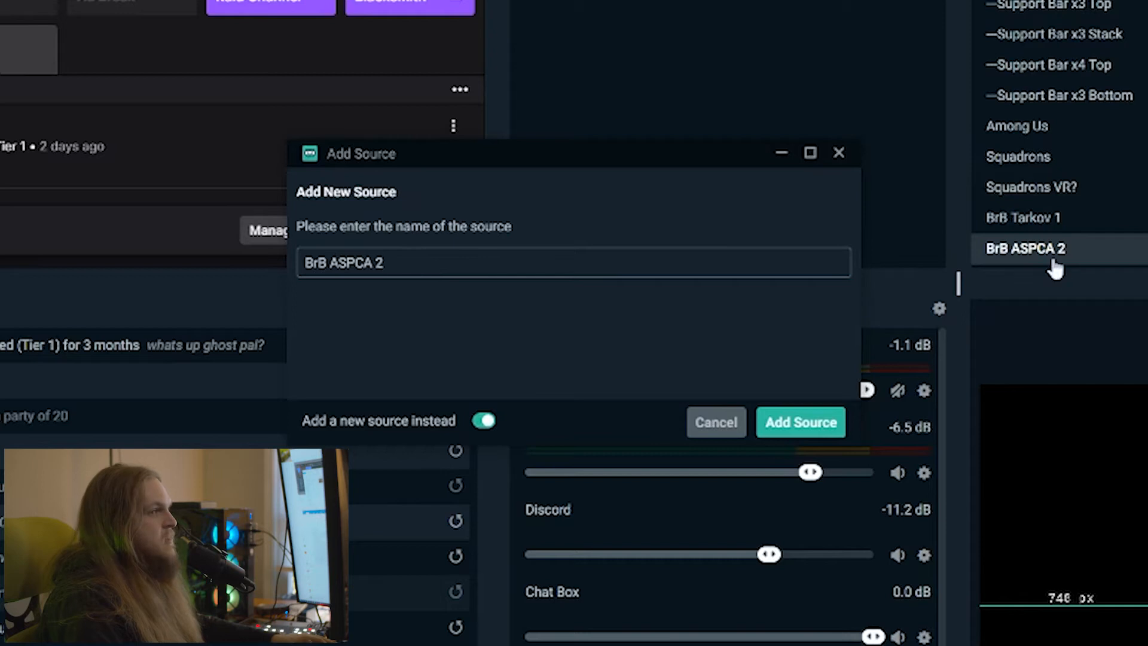
pyautogui.click(813, 421)
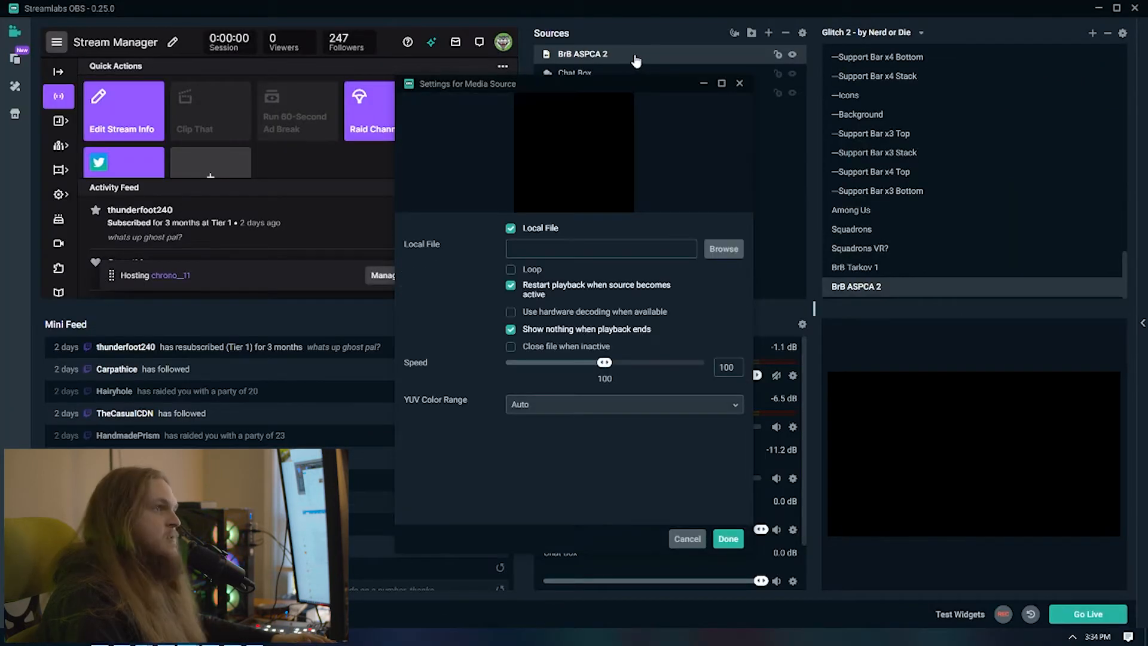
pyautogui.click(726, 538)
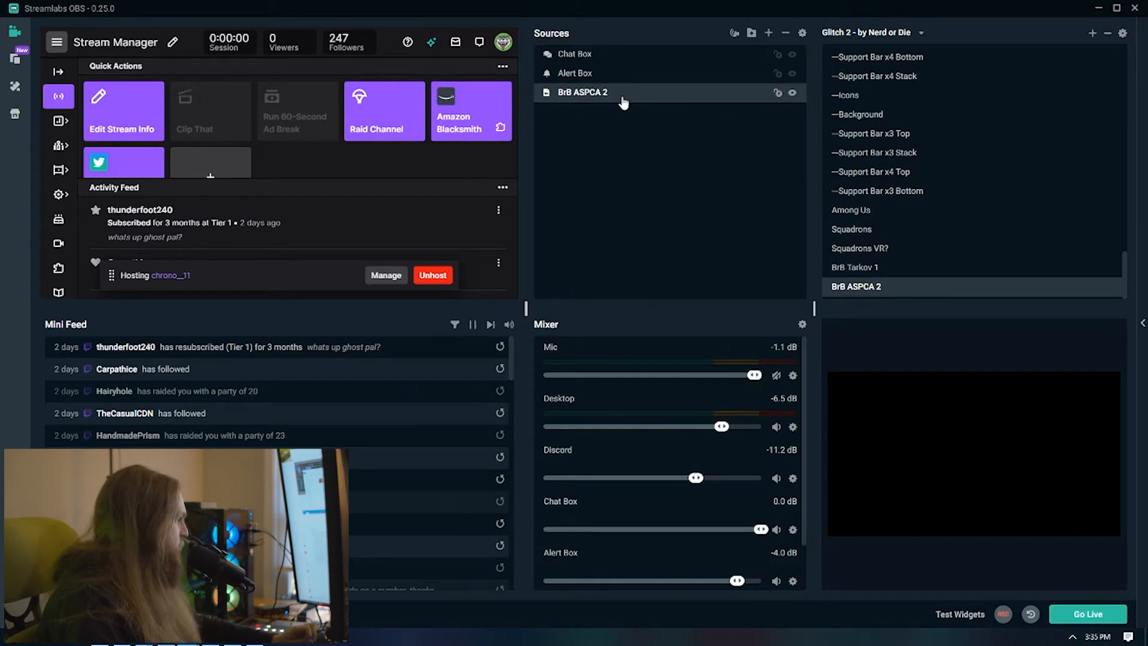
# Set the GLL - ASPCA video from the ASPCA break clips folder as the BrB ASPCA 2 media source's local file.
pyautogui.rightClick(603, 96)
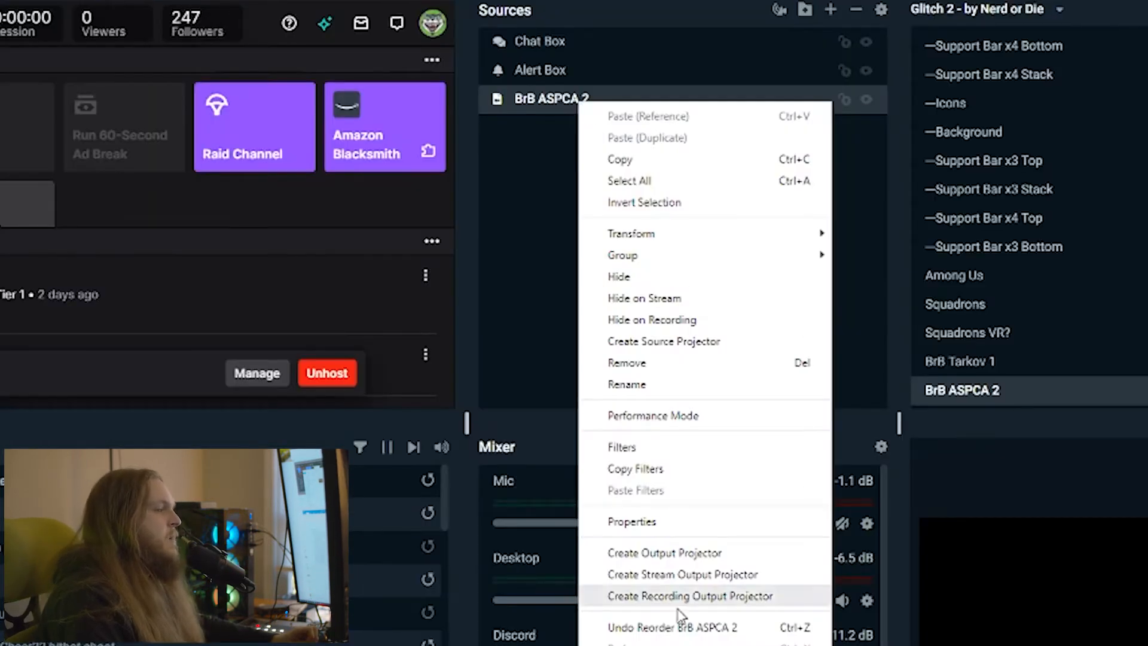
pyautogui.click(632, 522)
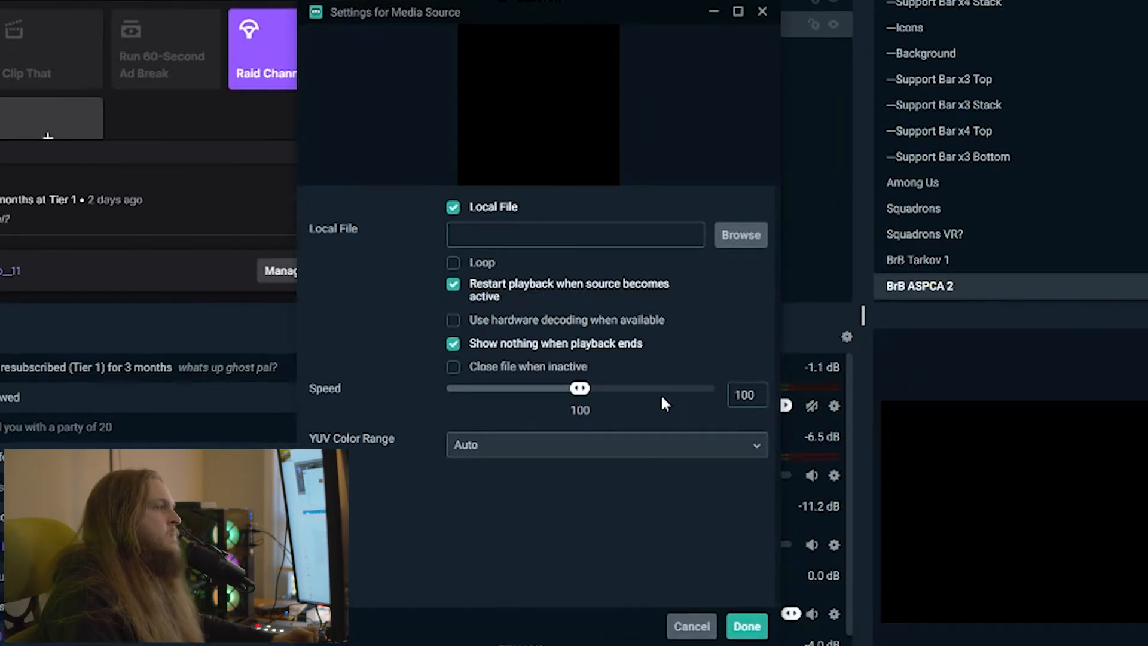
pyautogui.click(741, 235)
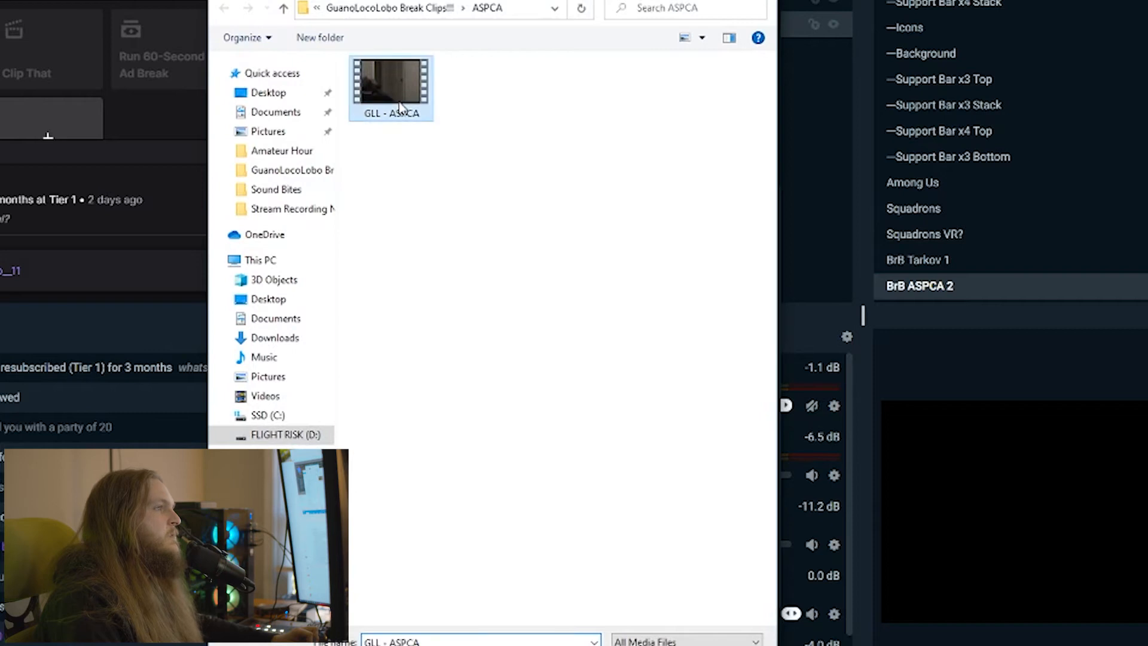
pyautogui.doubleClick(399, 105)
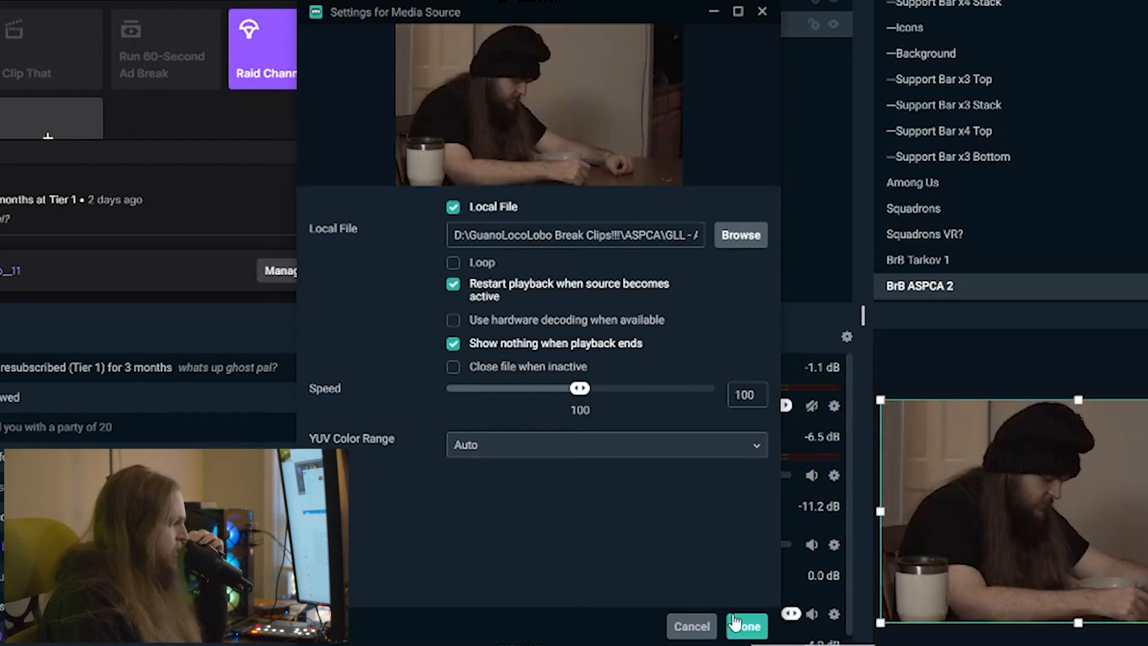
pyautogui.click(743, 623)
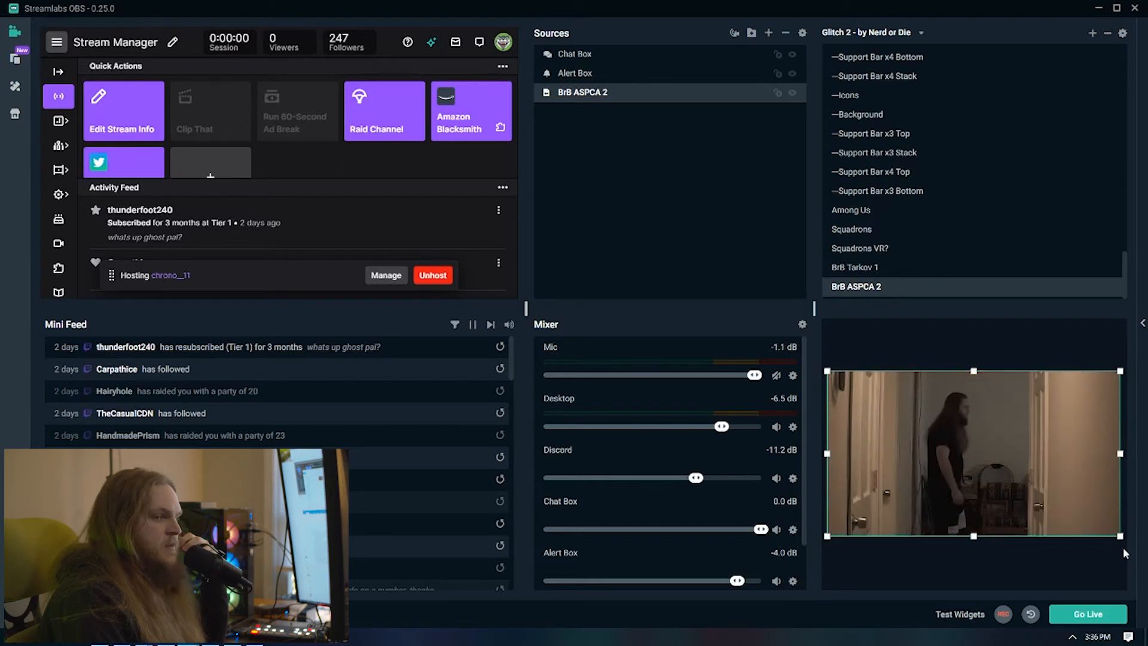
# Shrink the BrB ASPCA 2 clip on the canvas to about 723 px from the right edge and fit it back to the screen.
pyautogui.moveTo(1119, 536); pyautogui.dragTo(970, 474)
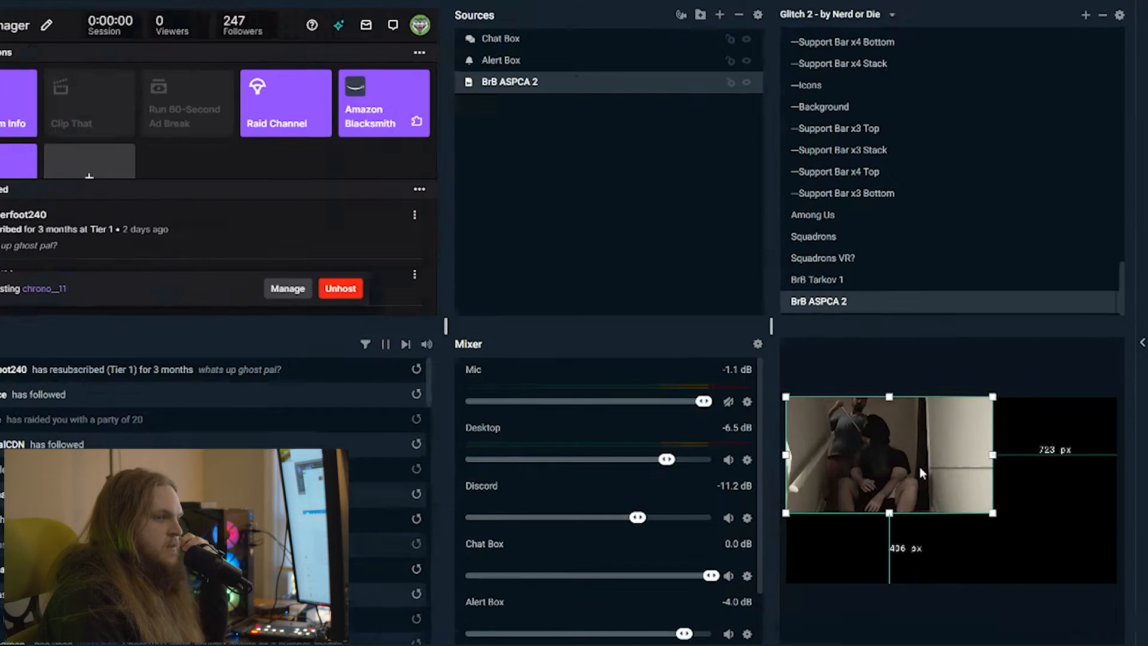
pyautogui.rightClick(948, 425)
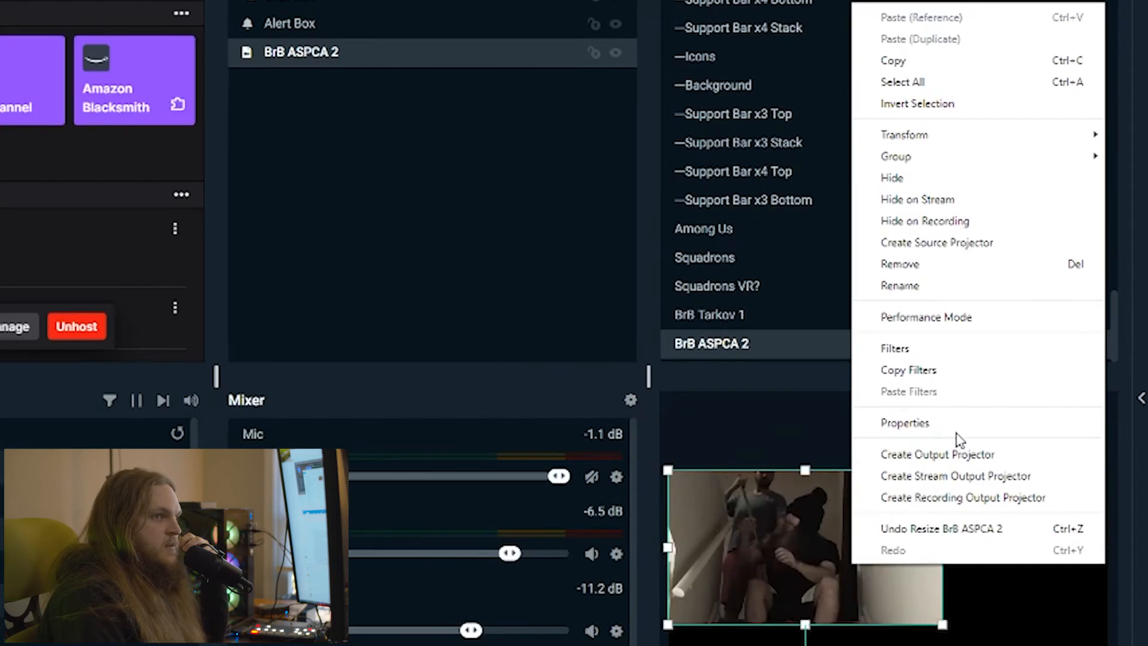
pyautogui.moveTo(932, 135)
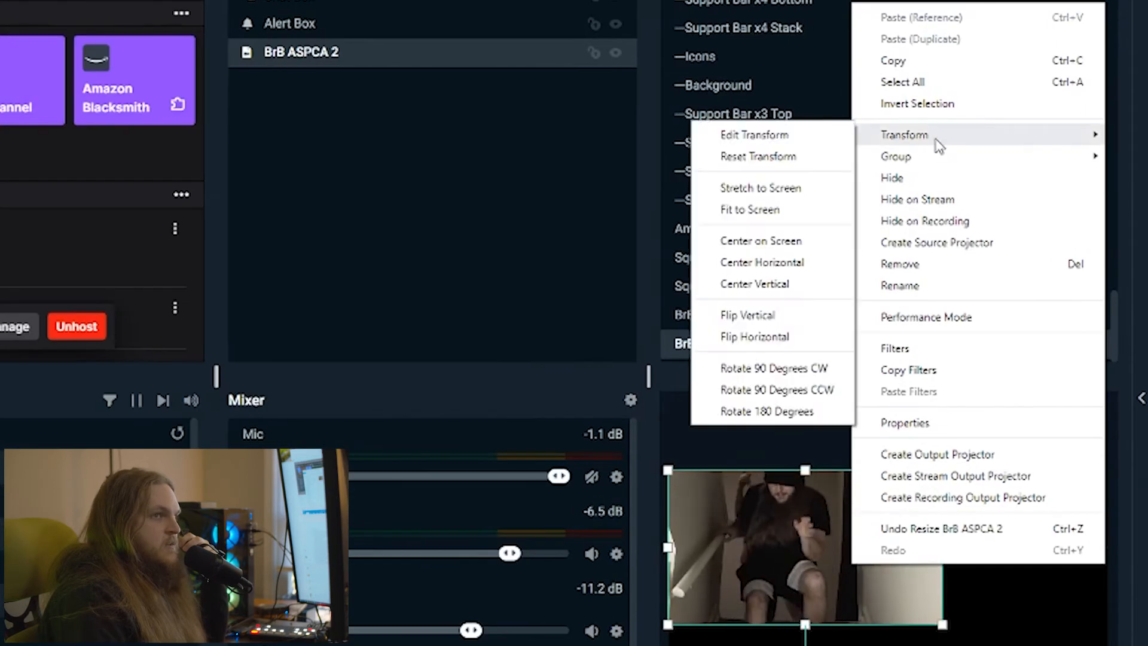
pyautogui.click(793, 214)
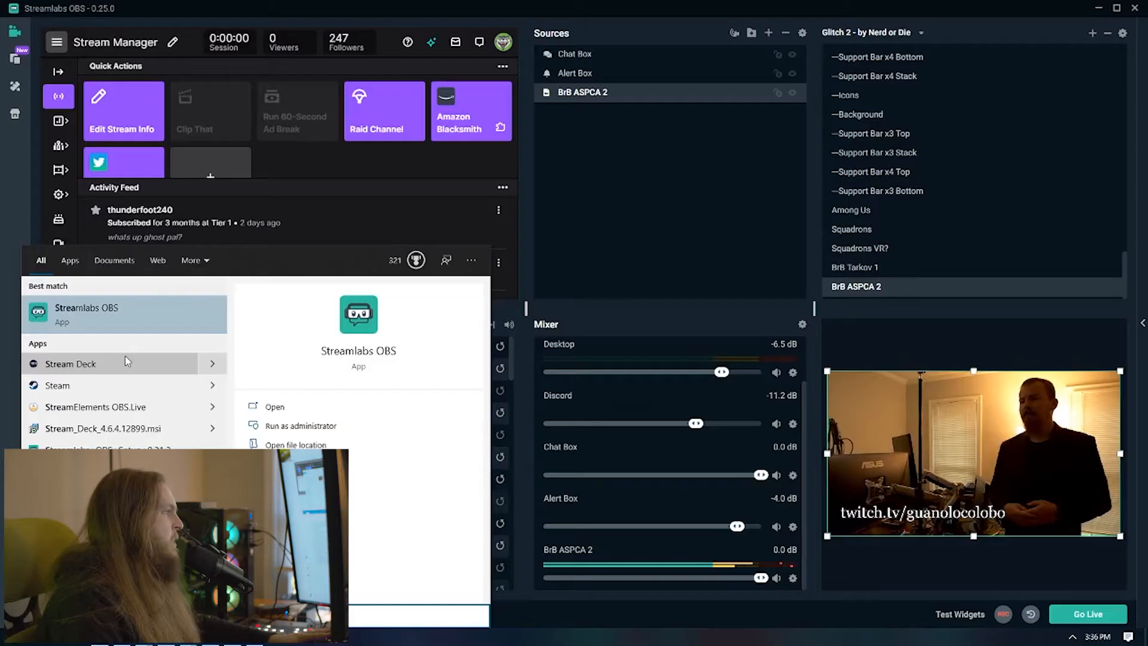
# Switch to the Stream Deck app, move its window towards the middle of the screen and open the BrB Bits folder.
pyautogui.click(125, 357)
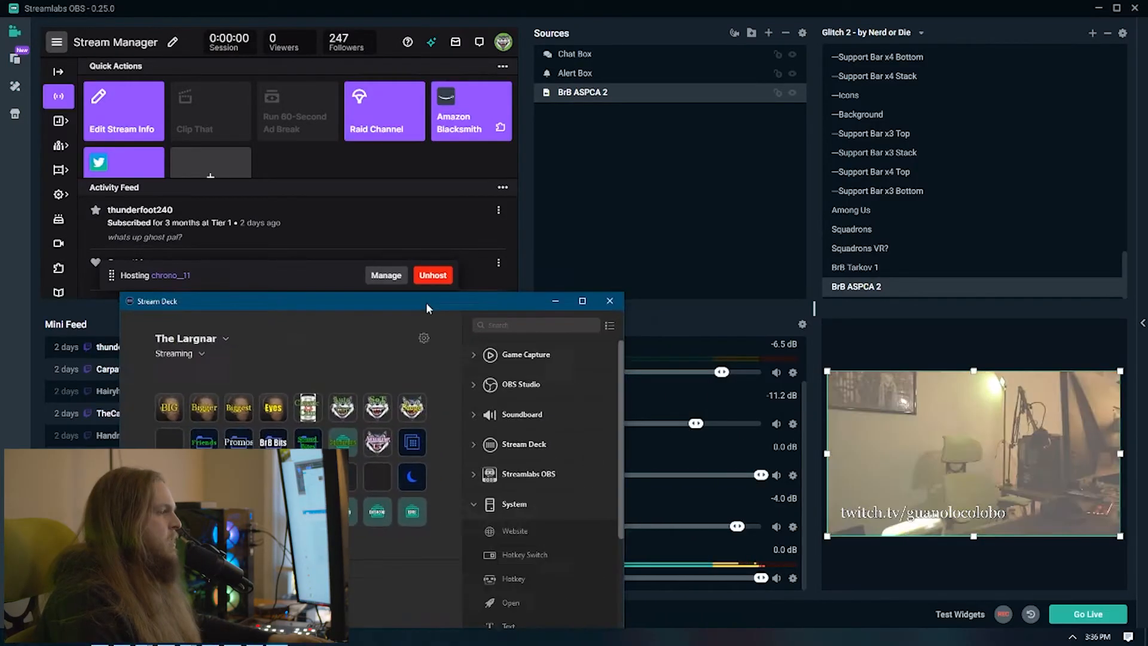
pyautogui.moveTo(453, 297); pyautogui.dragTo(587, 105)
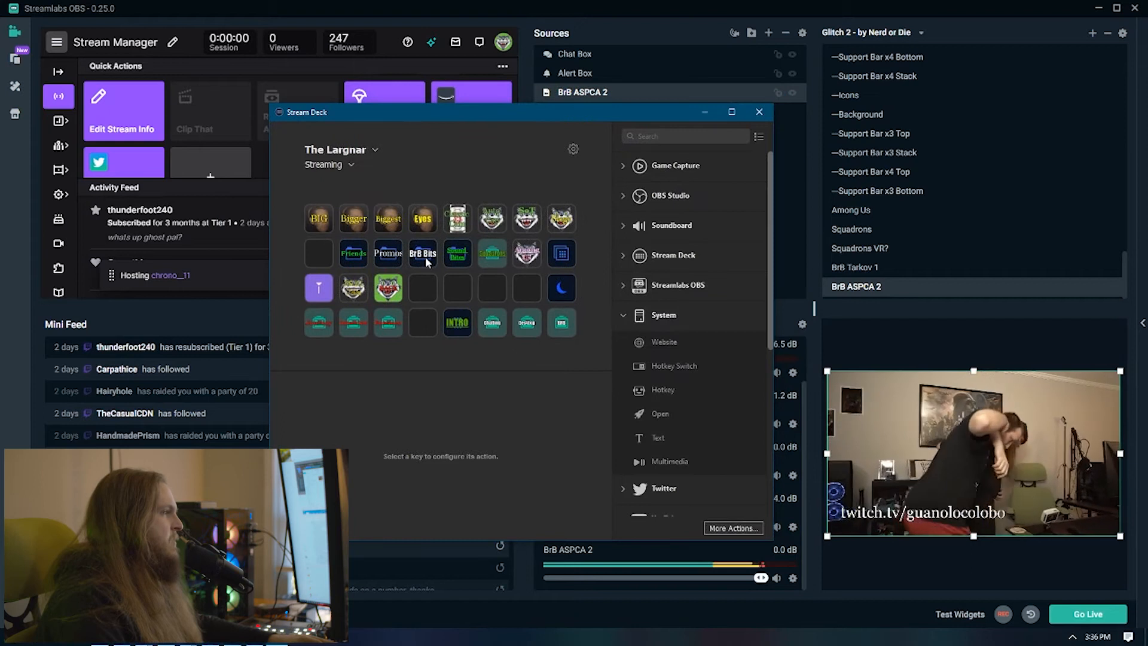
pyautogui.click(425, 256)
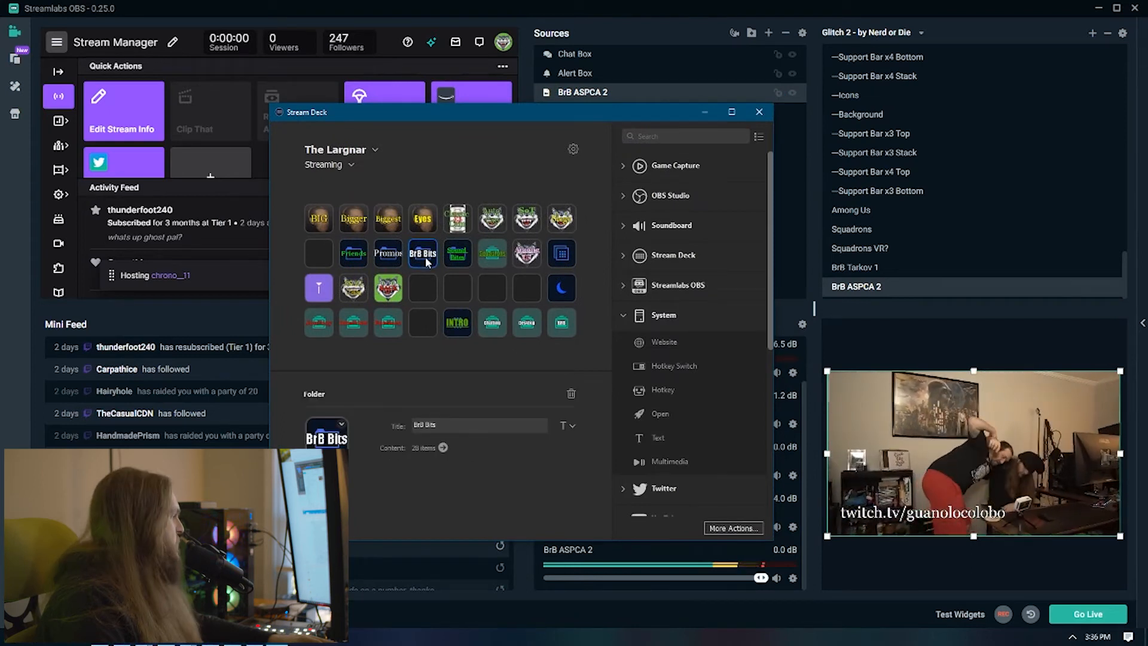
pyautogui.doubleClick(425, 257)
# Review the list of actions inside the BrB ASPCA 2 multi action and return to the BrB Bits folder.
pyautogui.click(492, 253)
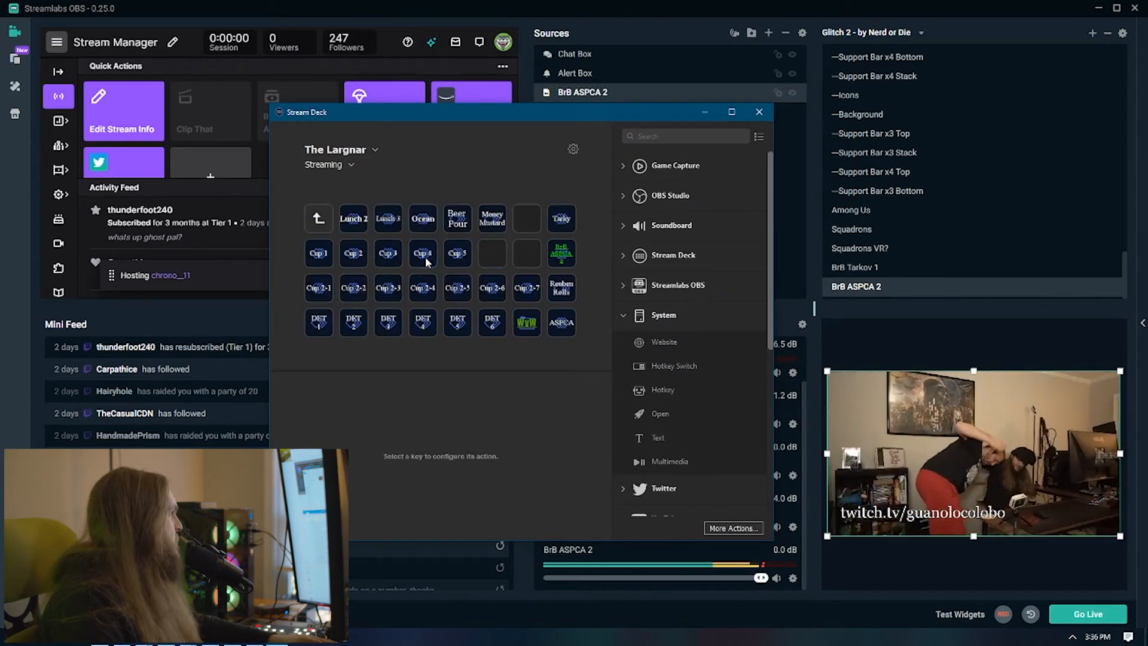
pyautogui.click(515, 250)
pyautogui.click(561, 254)
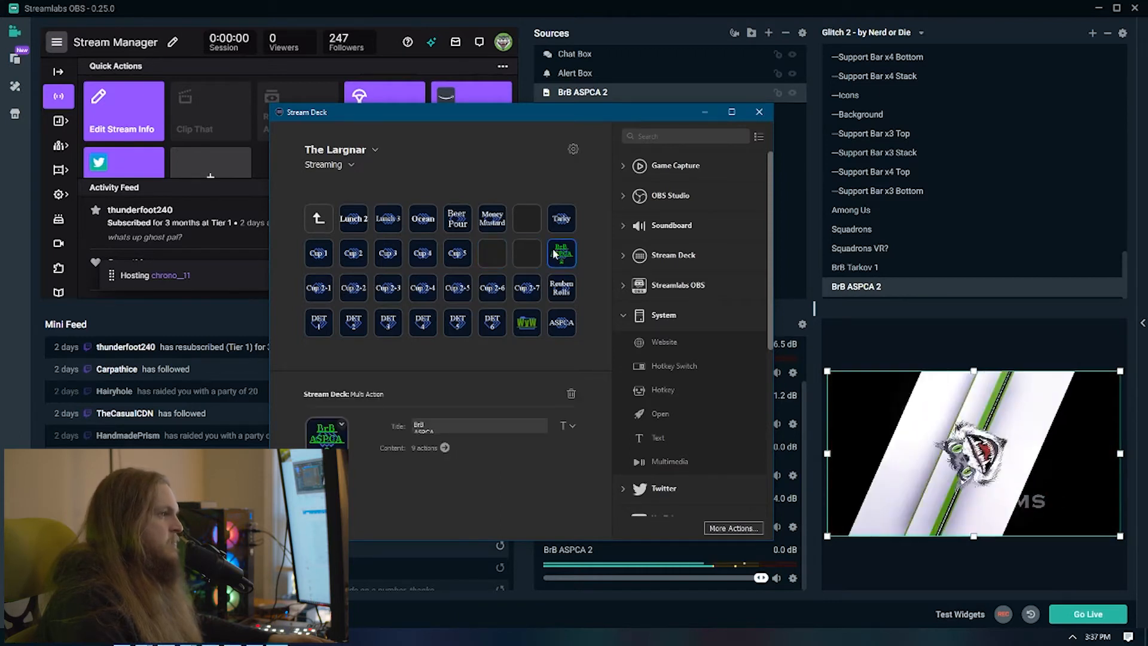
pyautogui.doubleClick(561, 253)
pyautogui.click(552, 251)
pyautogui.click(431, 211)
pyautogui.click(307, 150)
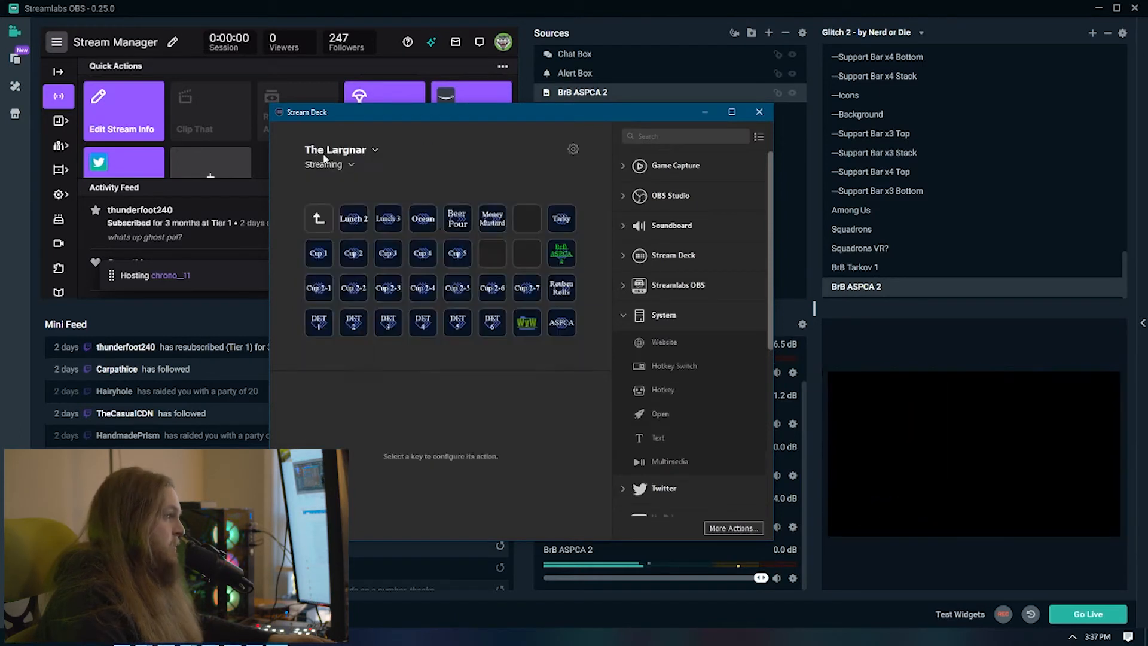
pyautogui.click(564, 259)
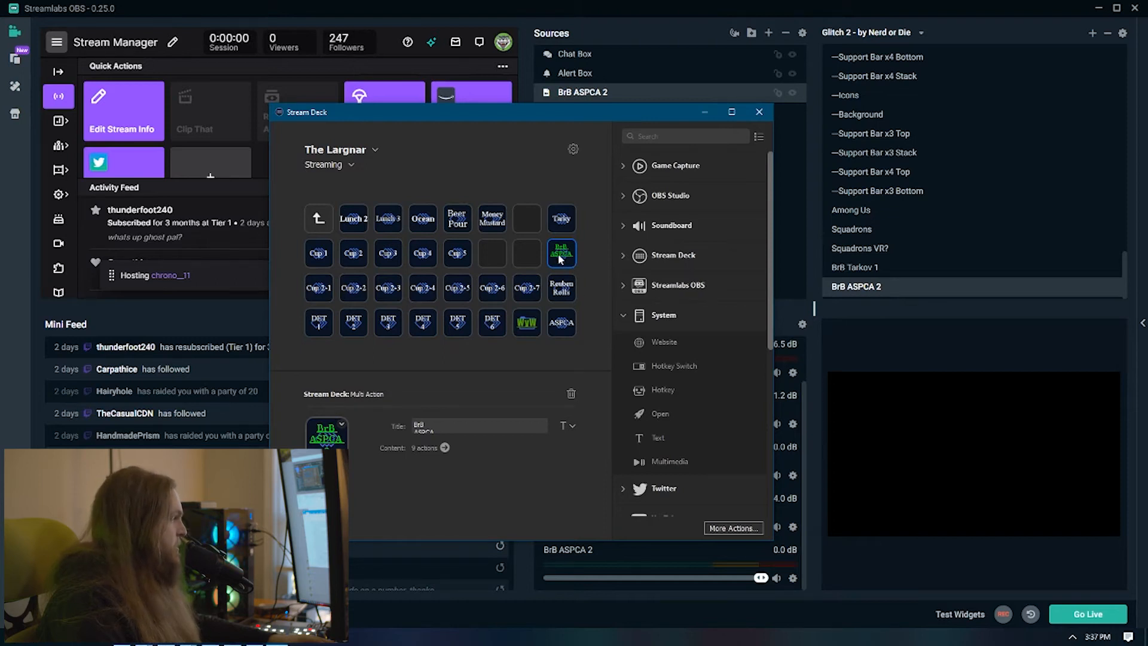
pyautogui.doubleClick(569, 257)
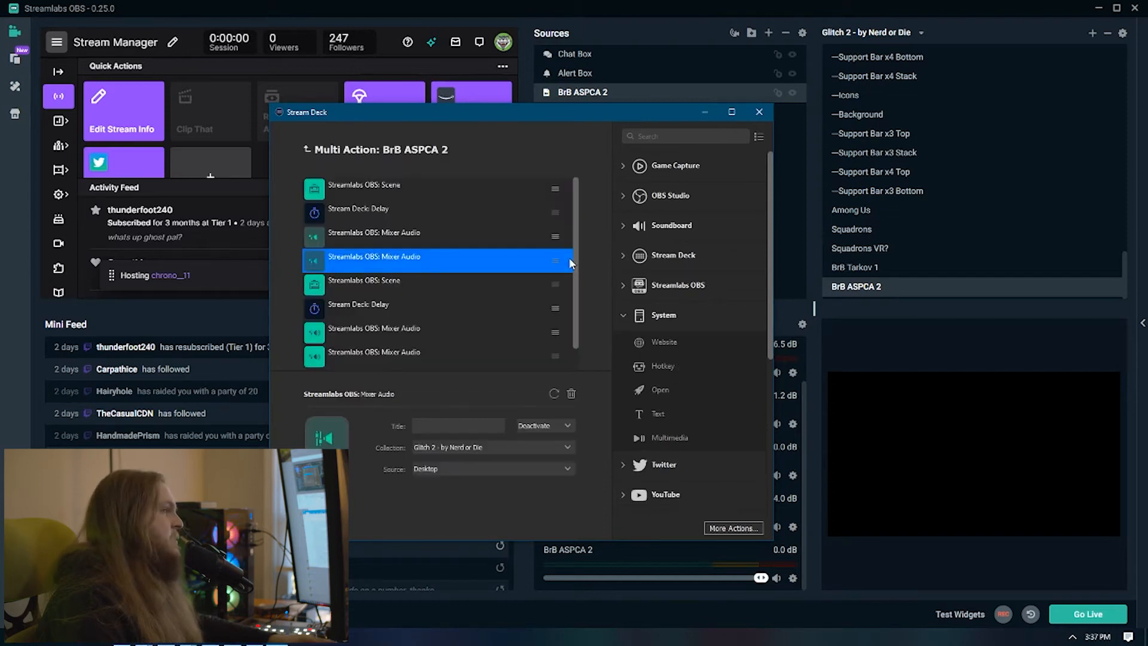
pyautogui.click(306, 149)
# Create a multi action on the empty key beside BrB ASPCA 2 and remove it again.
pyautogui.rightClick(528, 258)
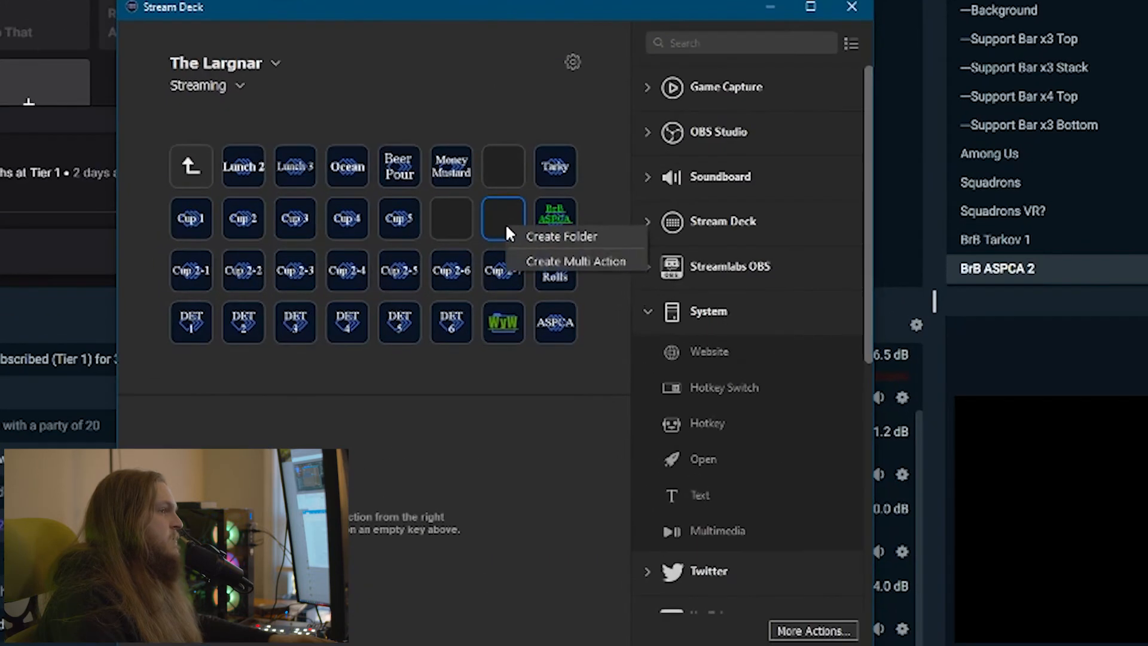
pyautogui.click(544, 263)
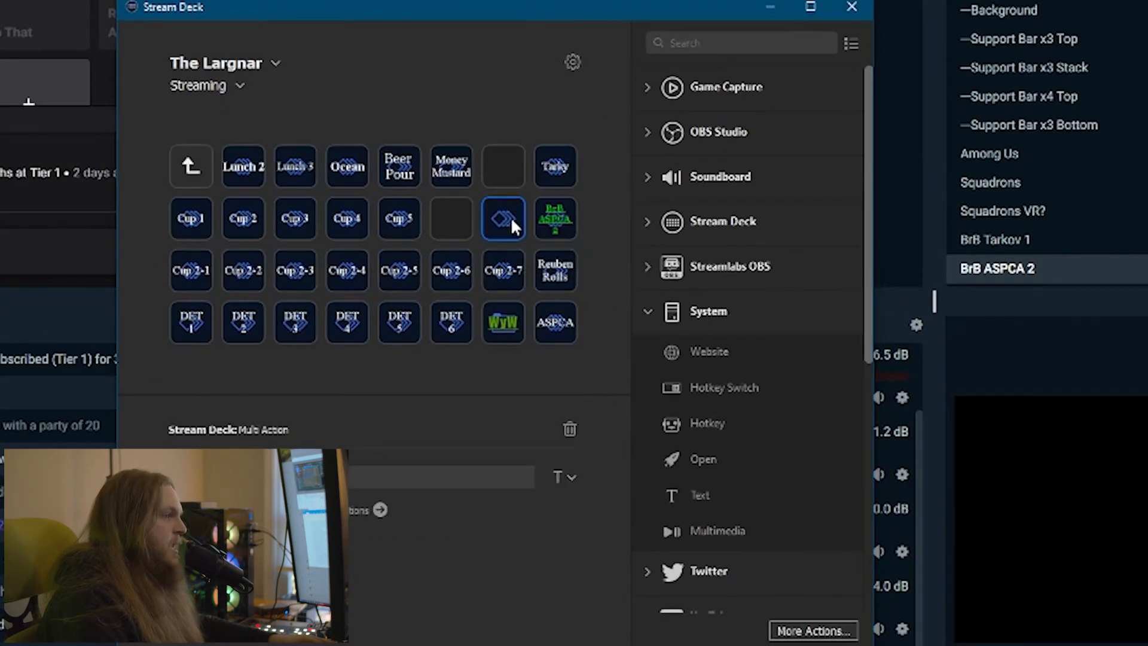
pyautogui.click(561, 211)
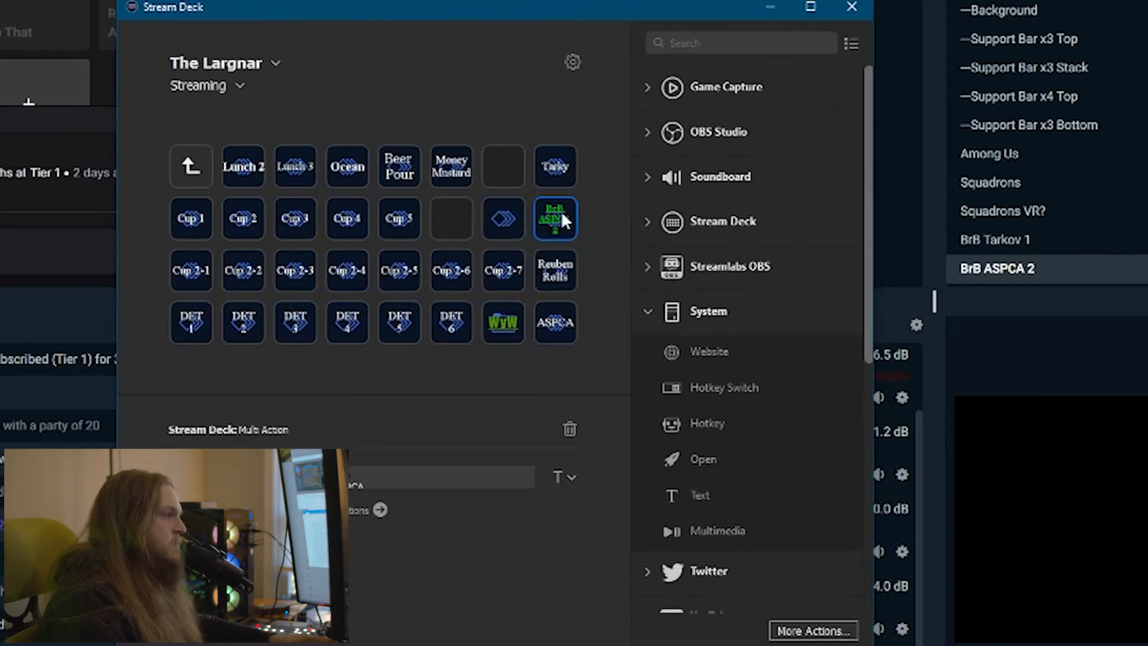
pyautogui.rightClick(515, 223)
pyautogui.click(578, 262)
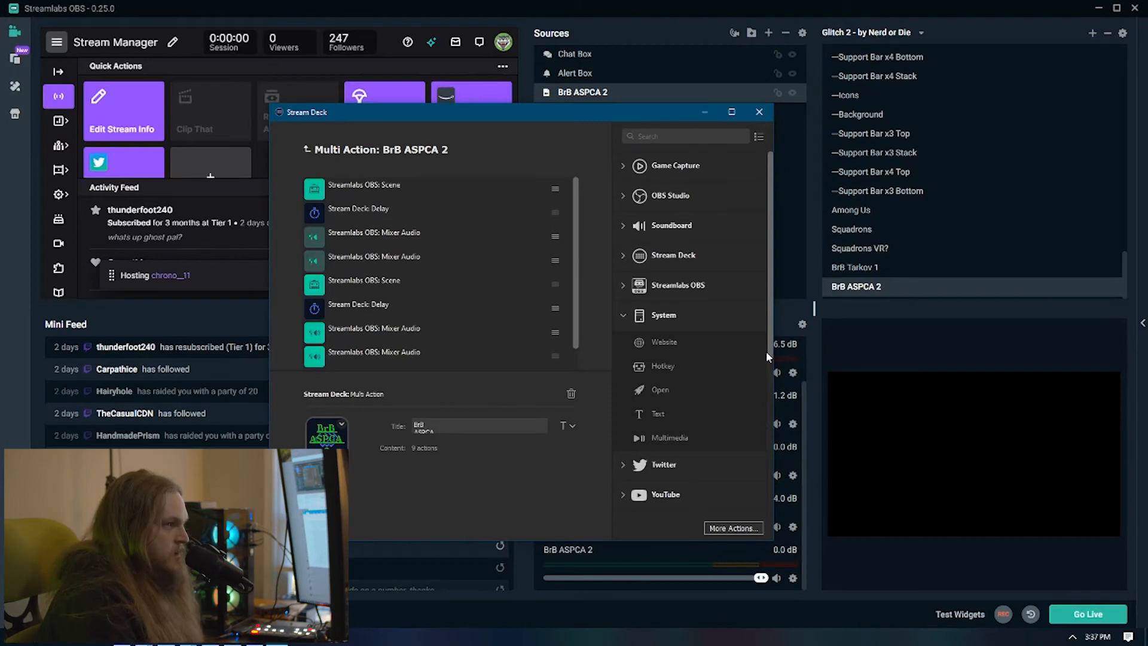
# Browse the available actions for the BrB ASPCA 2 multi action, collapsing the System group and expanding the Streamlabs OBS group.
pyautogui.scroll(-5, 714, 313)
pyautogui.scroll(5, 716, 307)
pyautogui.scroll(-3, 715, 307)
pyautogui.scroll(3, 707, 311)
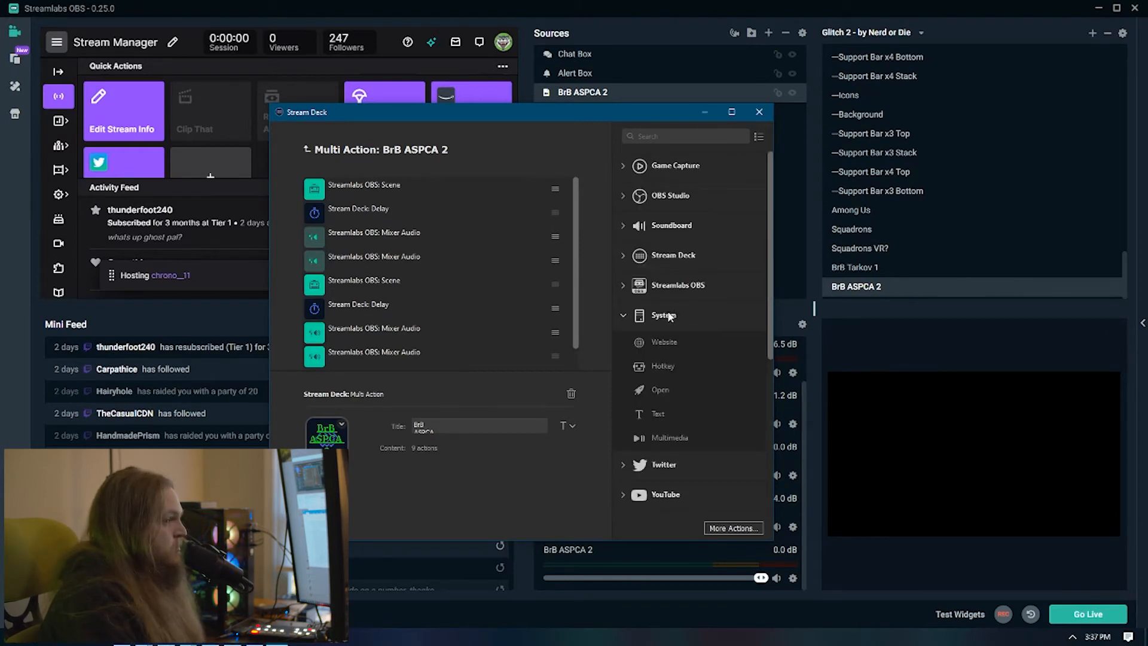
pyautogui.scroll(-5, 670, 316)
pyautogui.scroll(5, 645, 311)
pyautogui.click(627, 323)
pyautogui.click(635, 287)
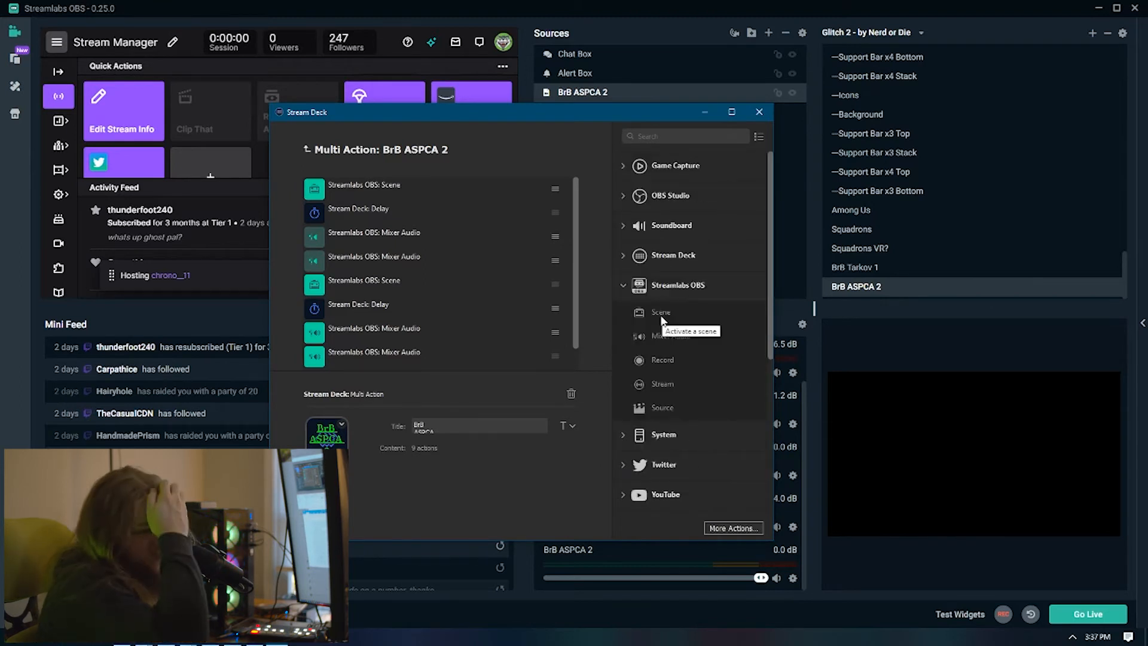
# Inspect the first Scene and Delay actions of BrB ASPCA 2, and move the Stream Deck window clear of the Streamlabs mixer.
pyautogui.click(363, 186)
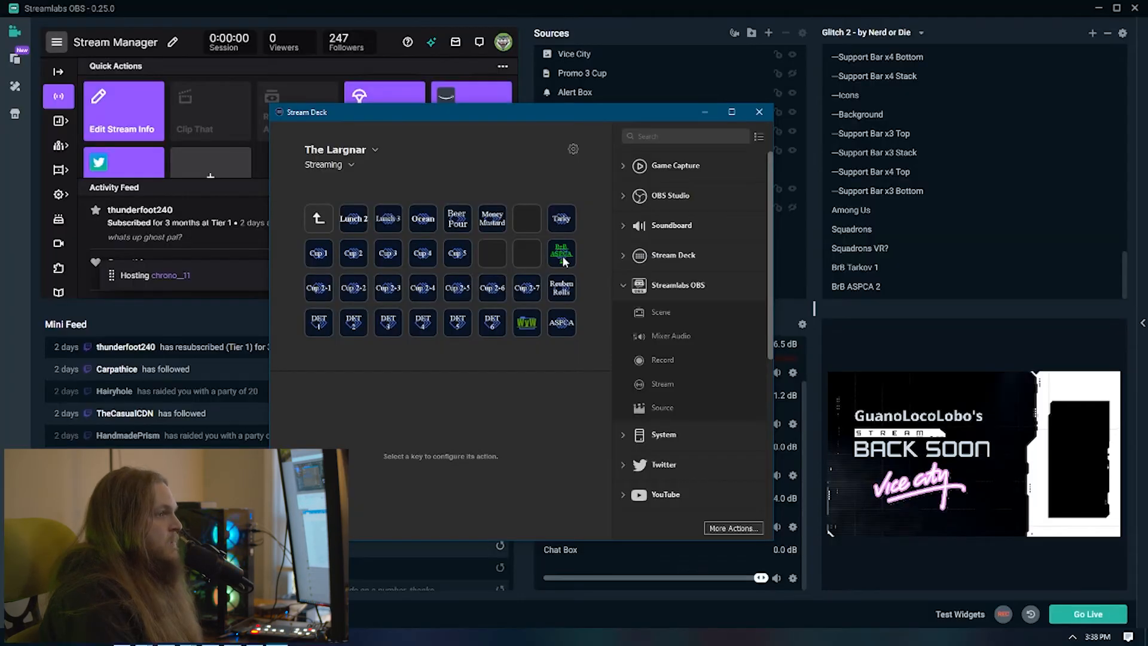
pyautogui.doubleClick(562, 256)
pyautogui.click(361, 209)
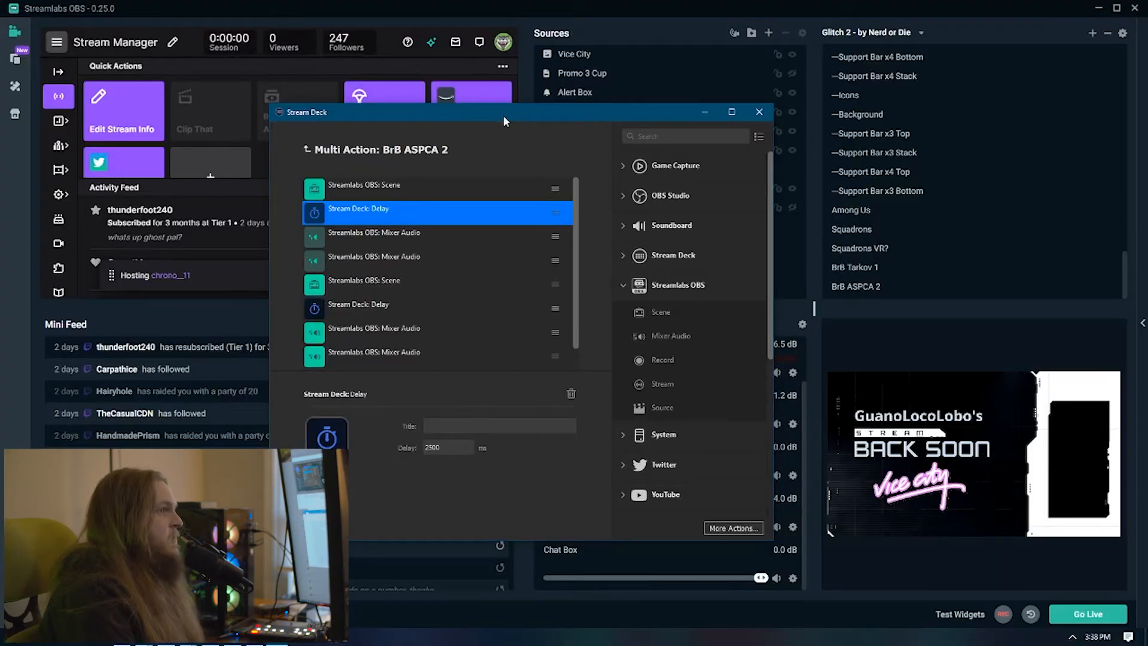
pyautogui.moveTo(503, 115); pyautogui.dragTo(270, 118)
pyautogui.scroll(1, 778, 472)
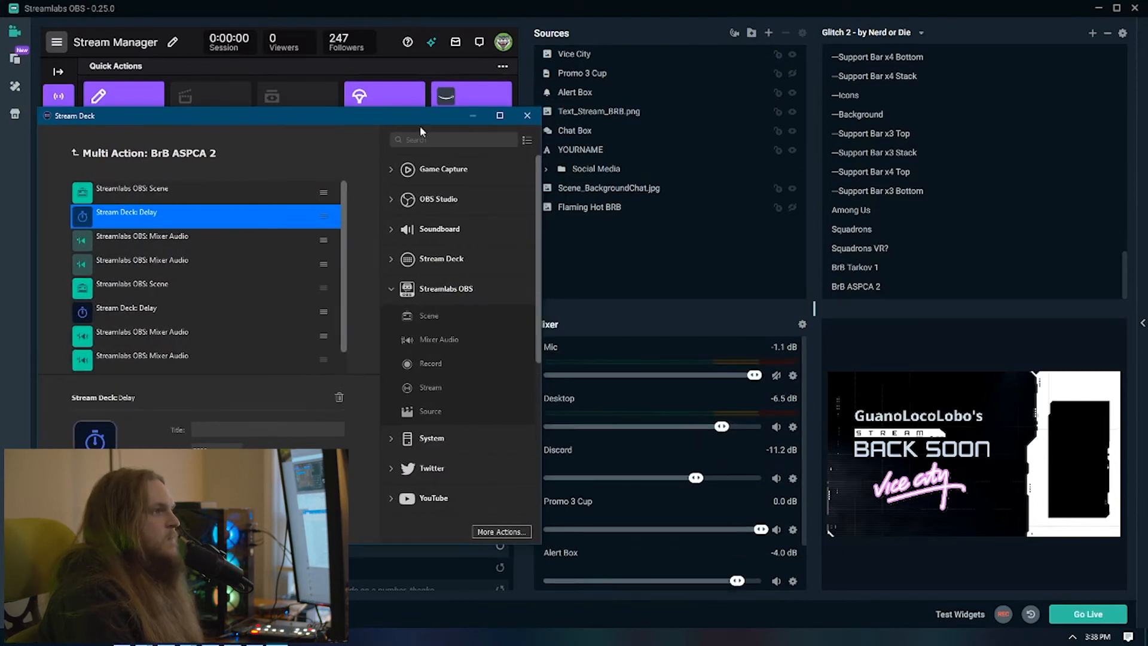
pyautogui.moveTo(420, 127); pyautogui.dragTo(401, 110)
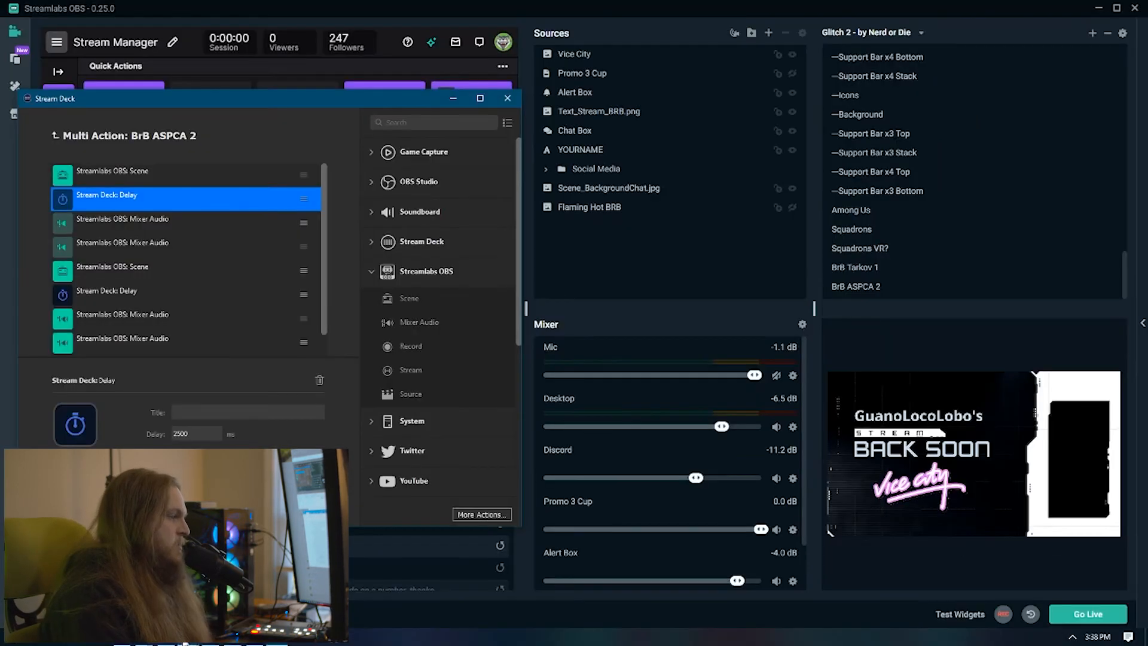
# Check the audio routing in Voicemeeter Banana and inspect the first Mixer Audio action in the Stream Deck multi action.
pyautogui.click(170, 643)
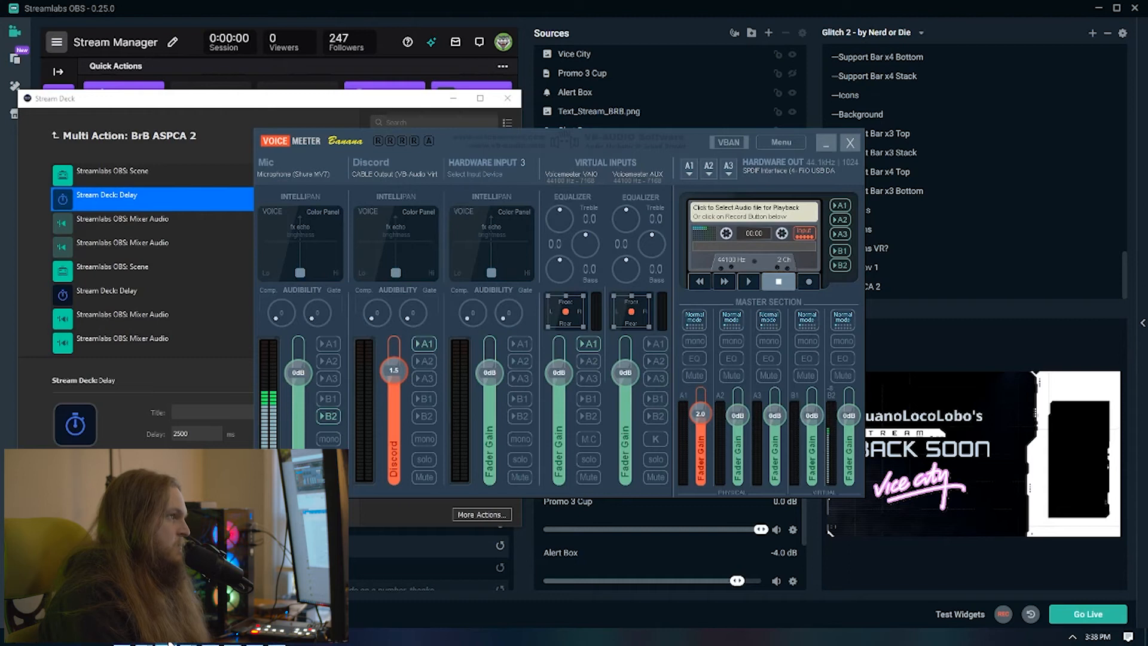
pyautogui.click(184, 643)
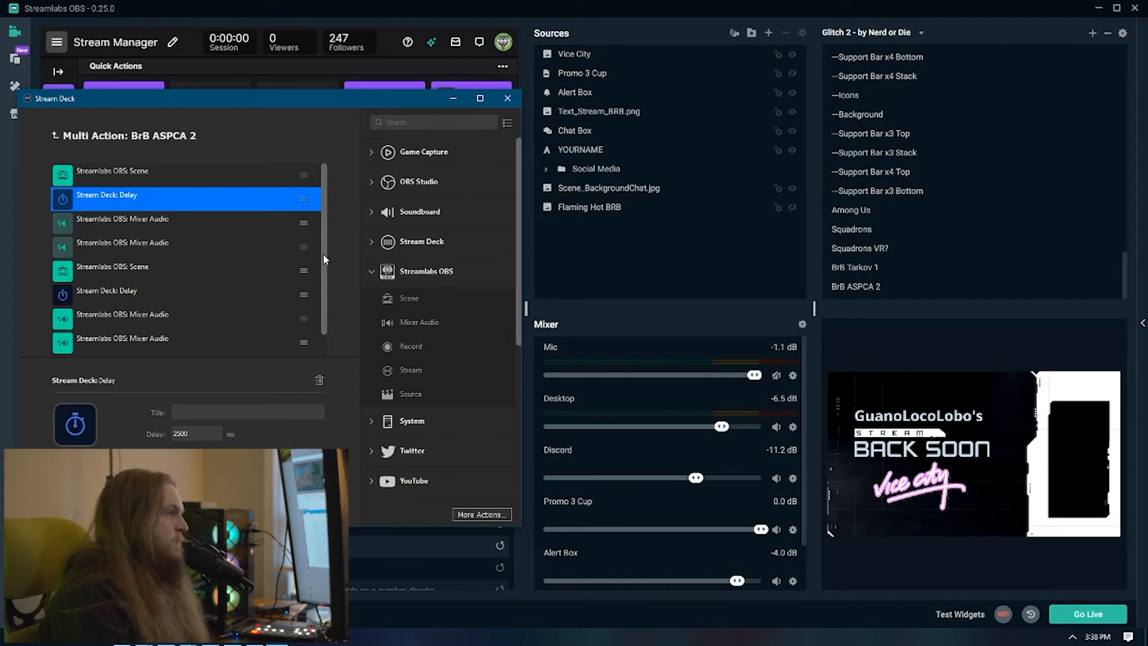
pyautogui.click(141, 221)
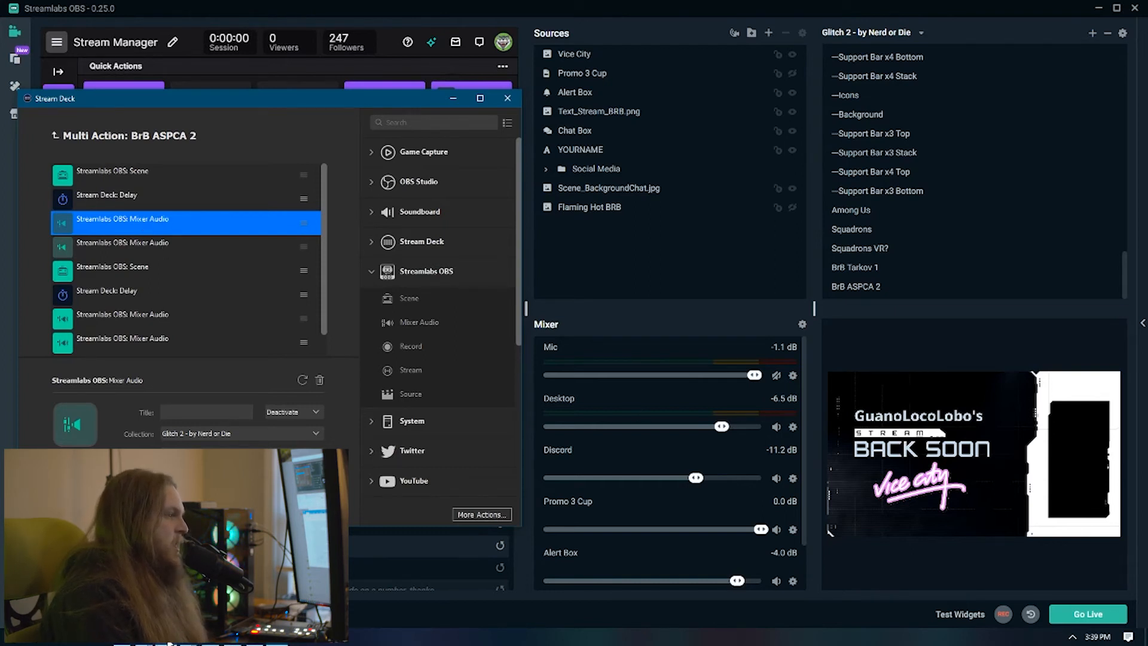
# Switch to ATEM Software Control, examine its audio mixer and minimize the window.
pyautogui.click(217, 643)
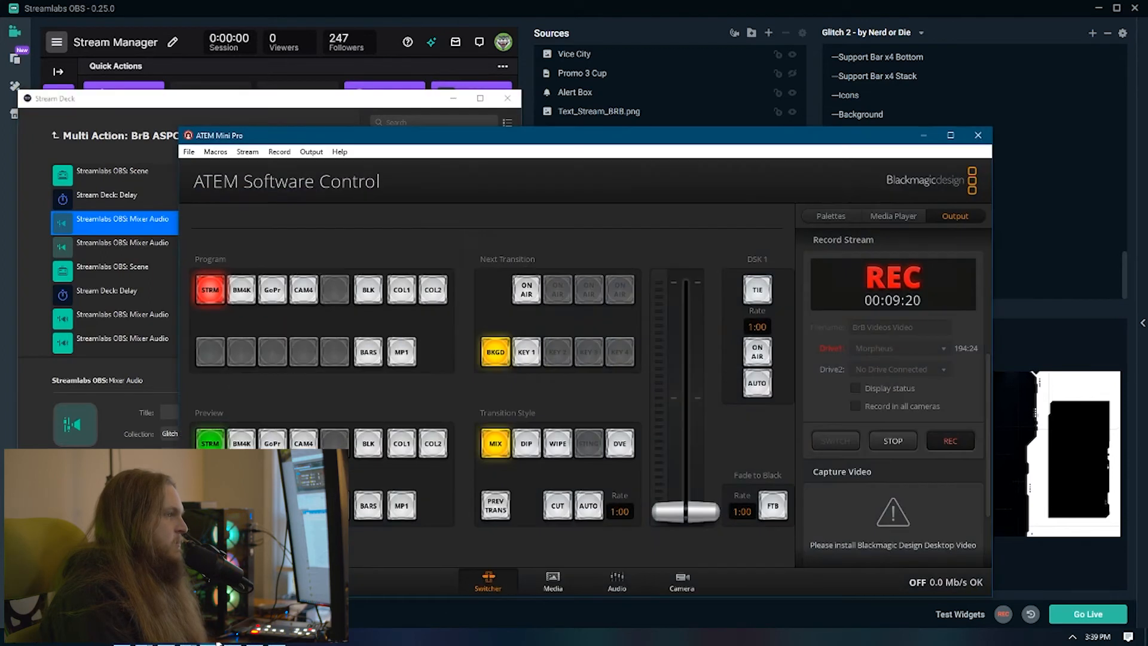
pyautogui.click(618, 580)
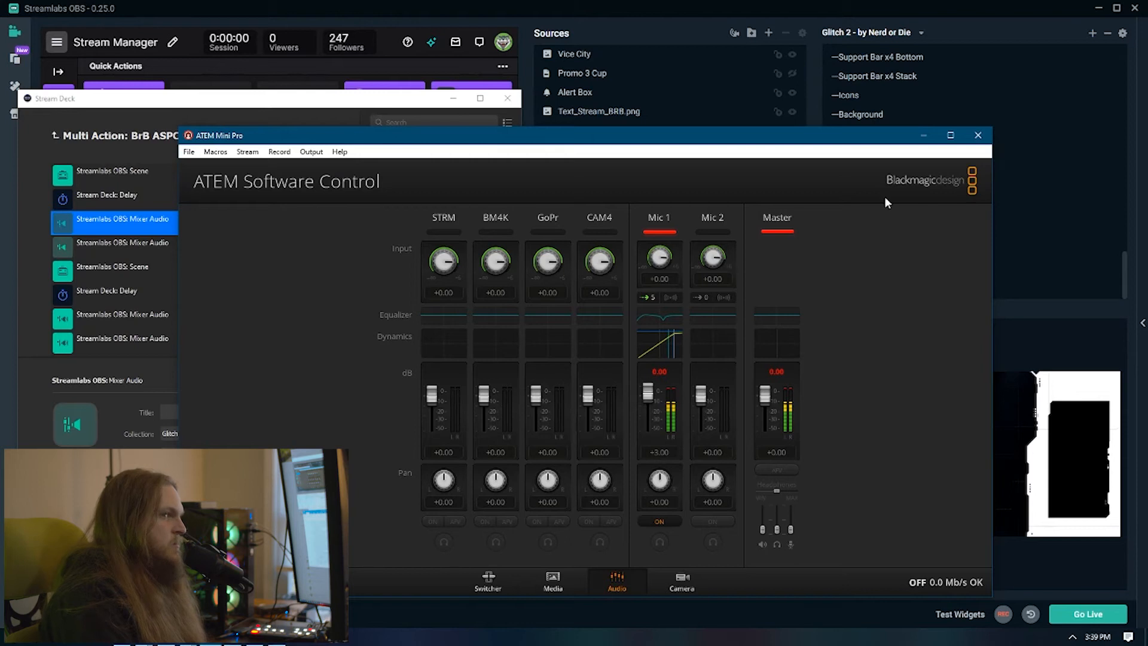
pyautogui.click(925, 139)
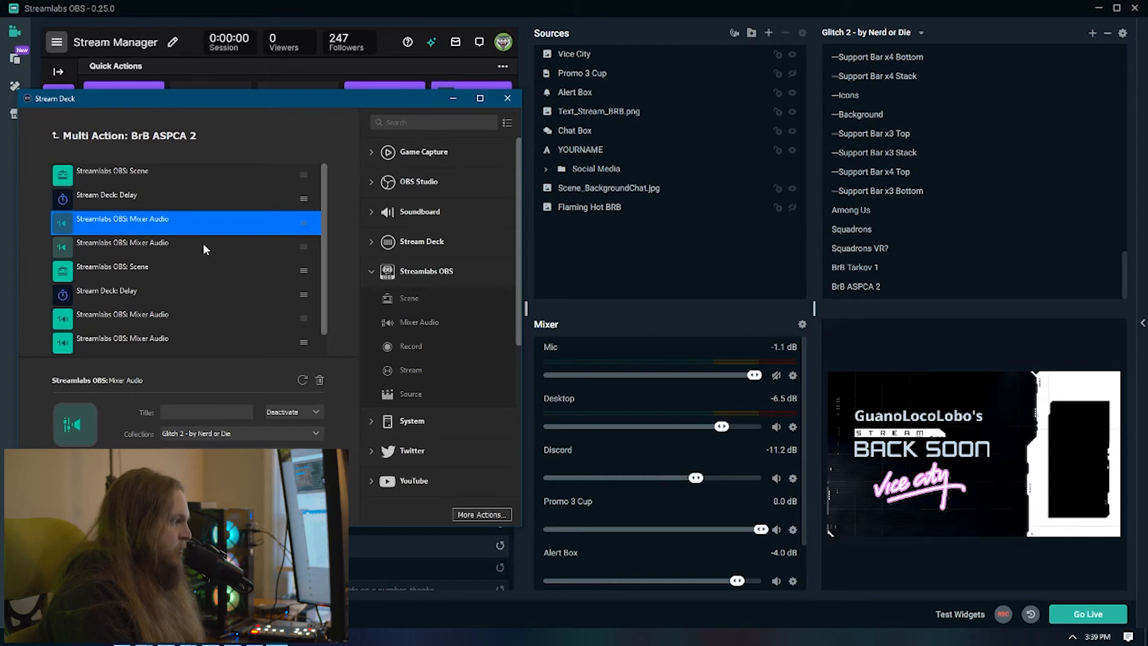
# Inspect the settings of the second Mixer Audio action in the BrB ASPCA 2 multi action.
pyautogui.click(171, 240)
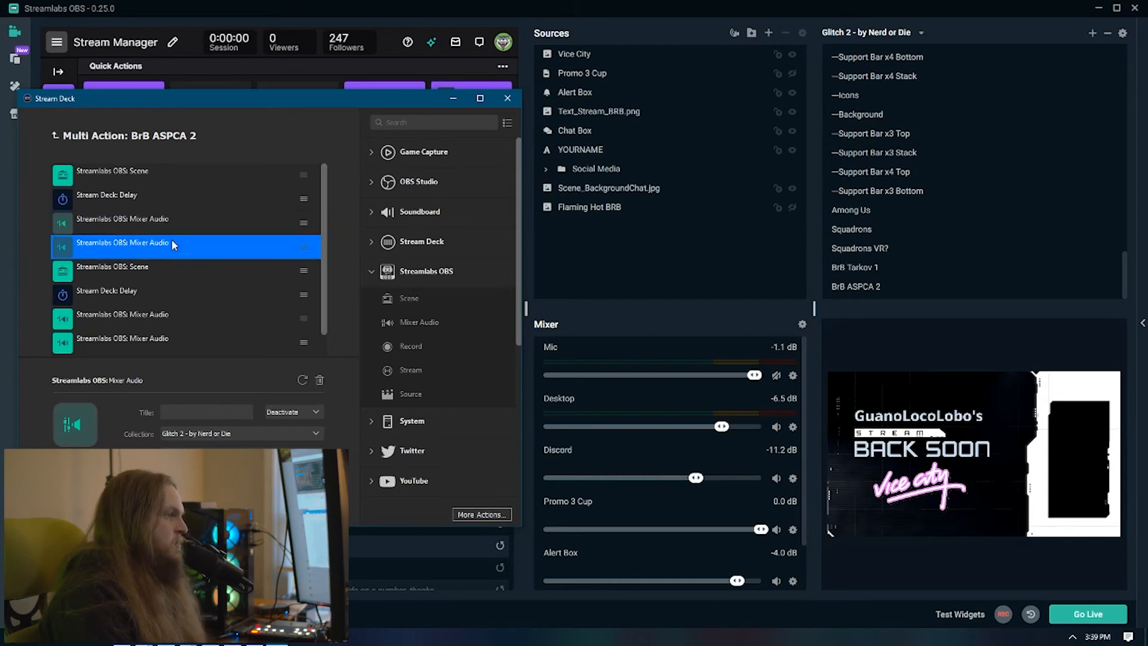
pyautogui.click(316, 455)
pyautogui.click(375, 129)
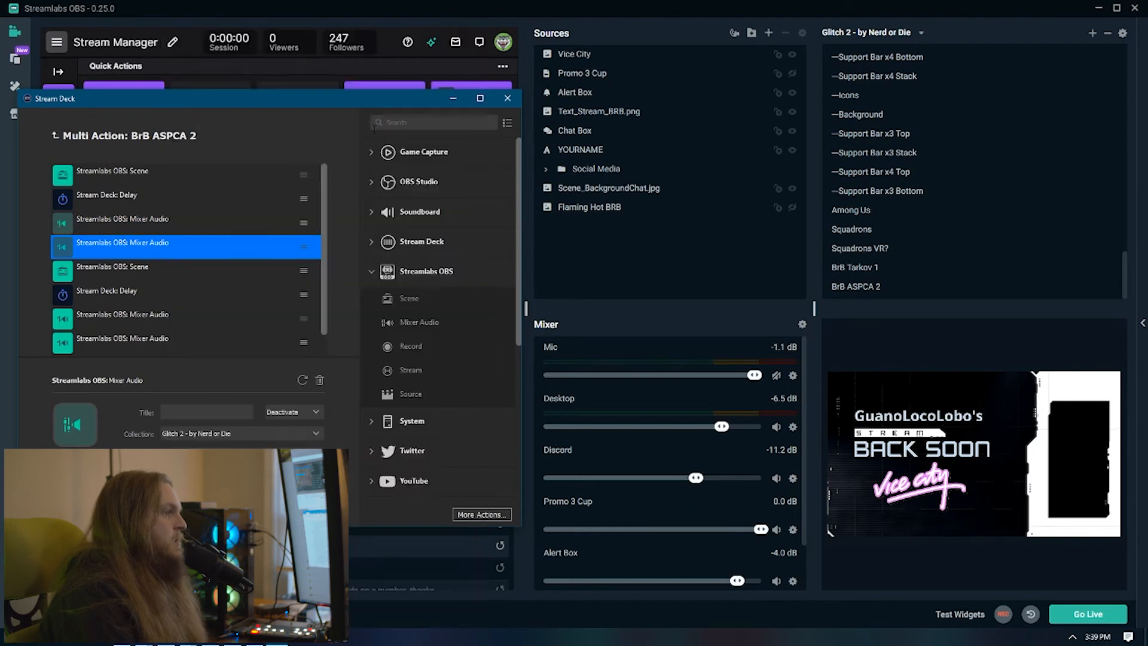
# Inspect the state options of the first Mixer Audio action, leave it on Deactivate, and return to the second Mixer Audio action.
pyautogui.click(233, 224)
pyautogui.click(309, 411)
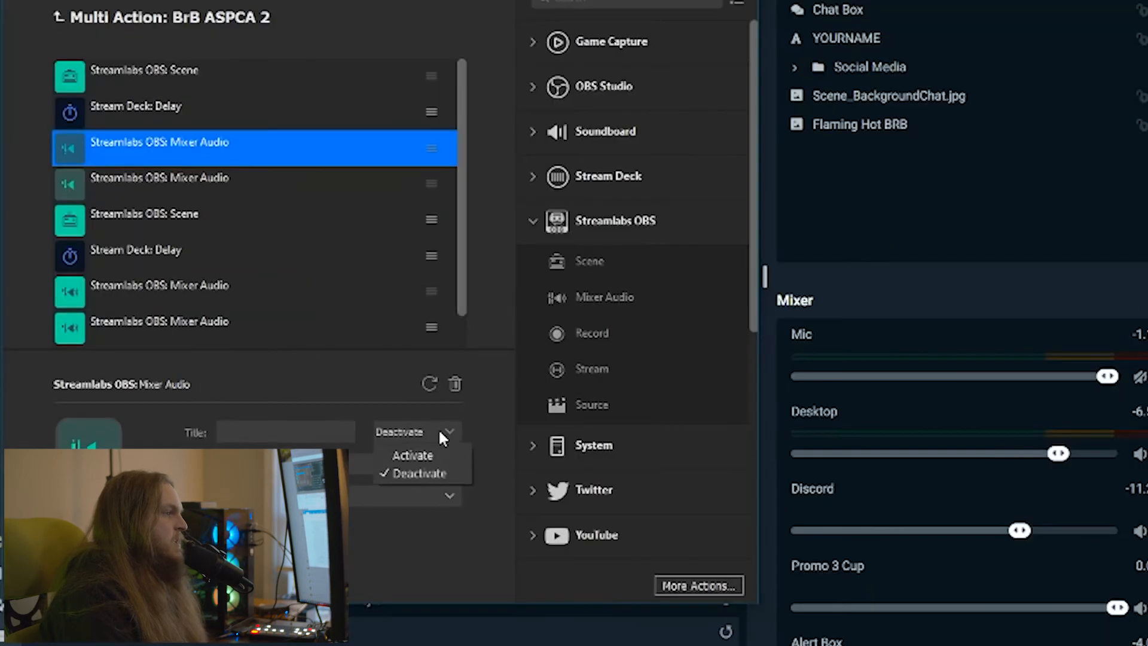
pyautogui.click(309, 411)
pyautogui.click(172, 254)
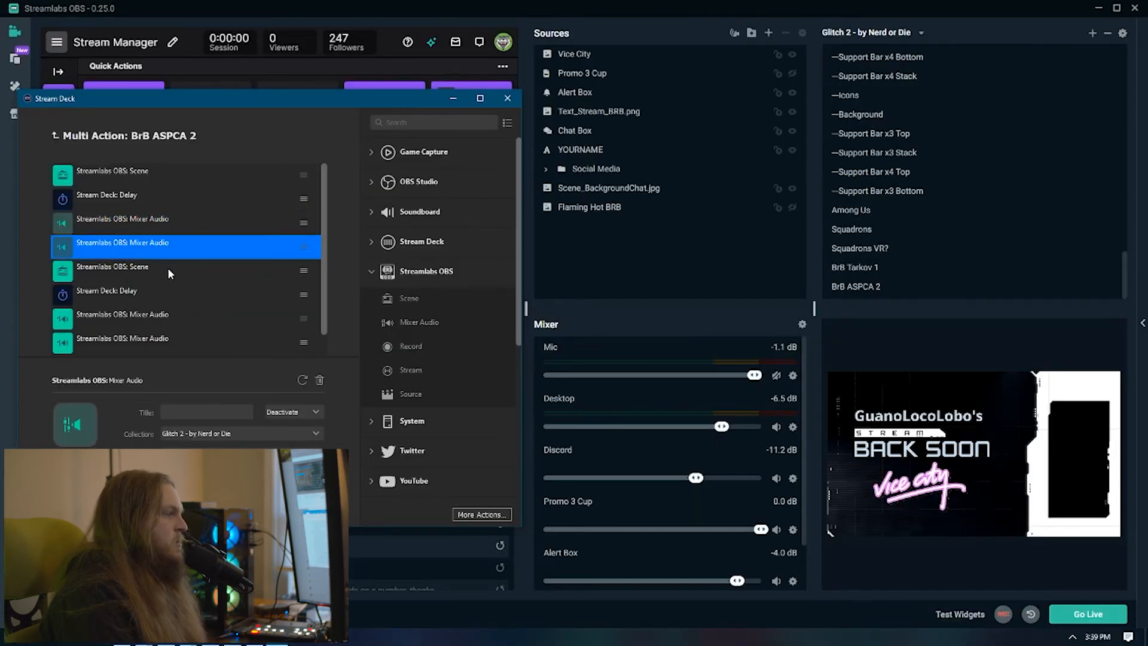
# Select the second Scene action in the multi action and set its scene to BrB ASPCA 2.
pyautogui.click(142, 276)
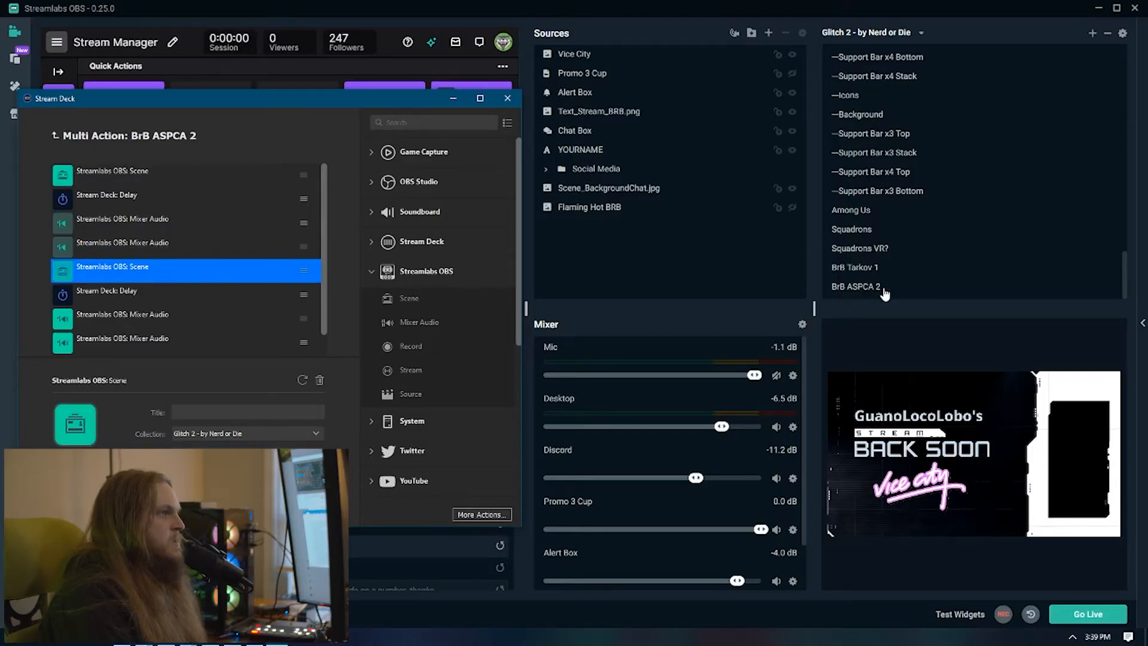
pyautogui.click(357, 495)
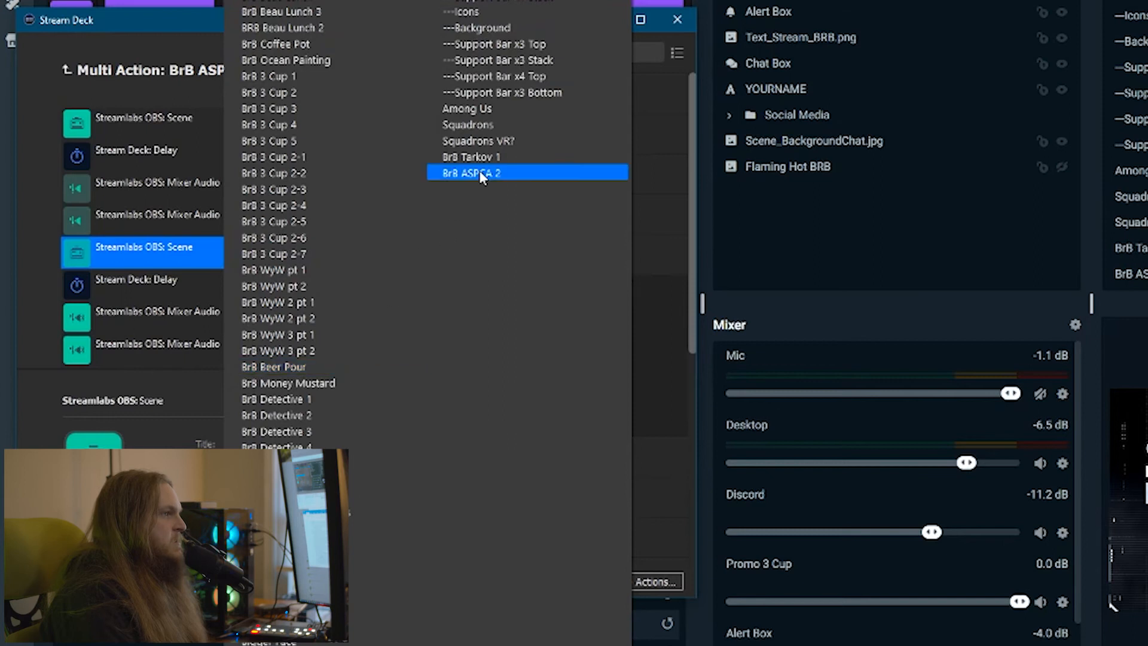
pyautogui.click(478, 172)
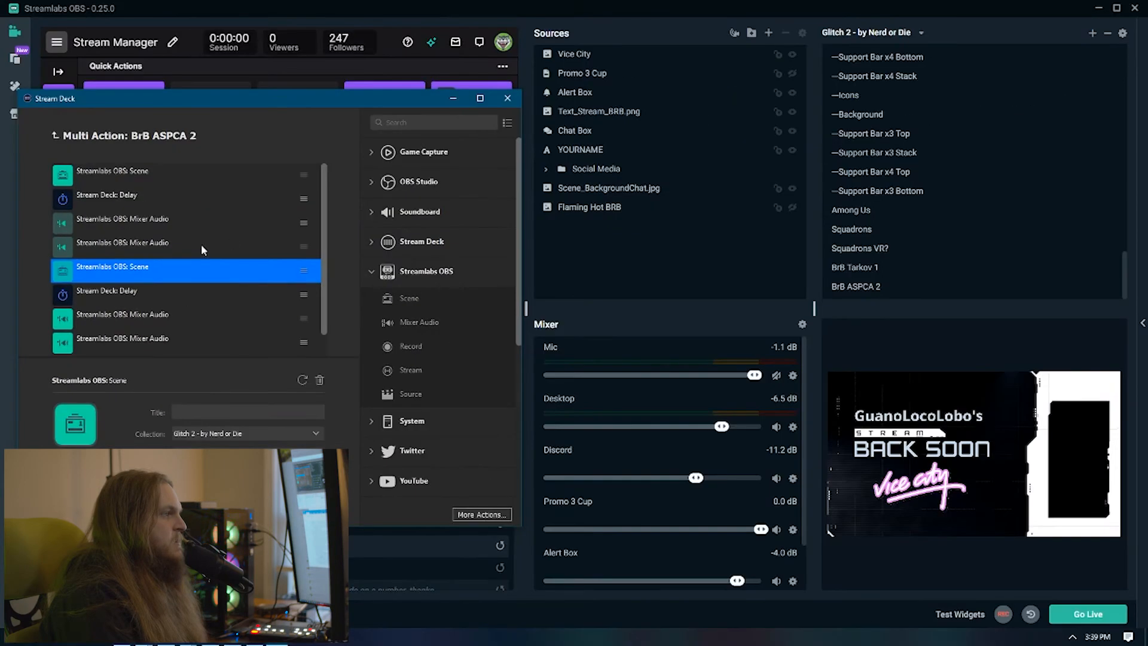
# Inspect the second Delay action and look up the length of the GLL - ASPCA clip in its file property details.
pyautogui.click(169, 293)
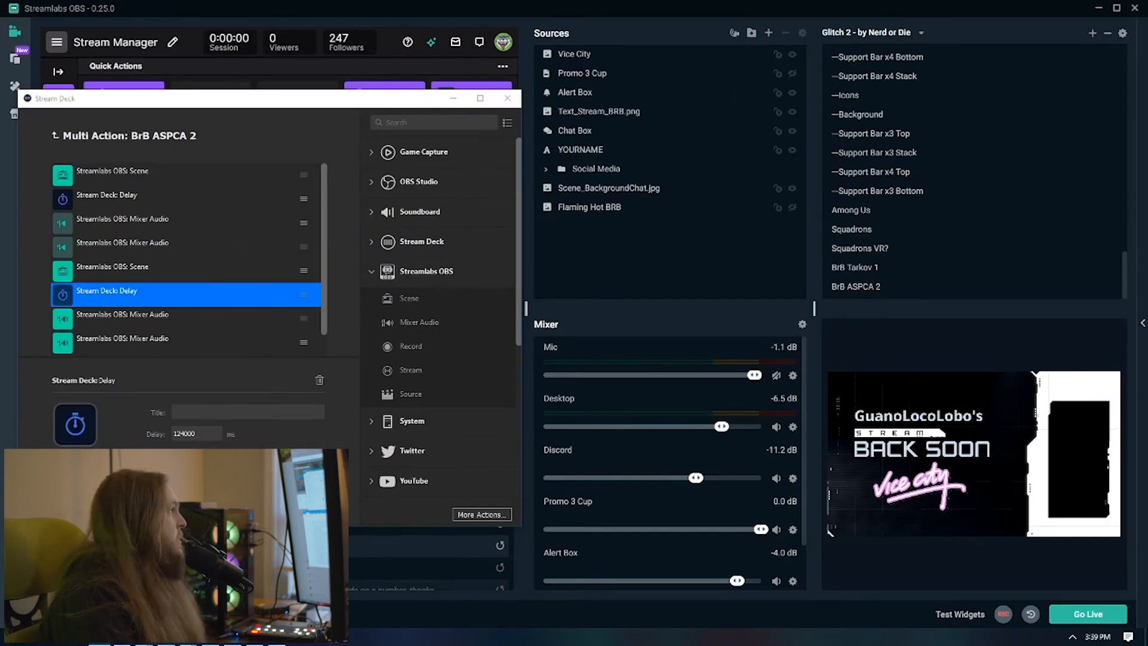
pyautogui.click(122, 636)
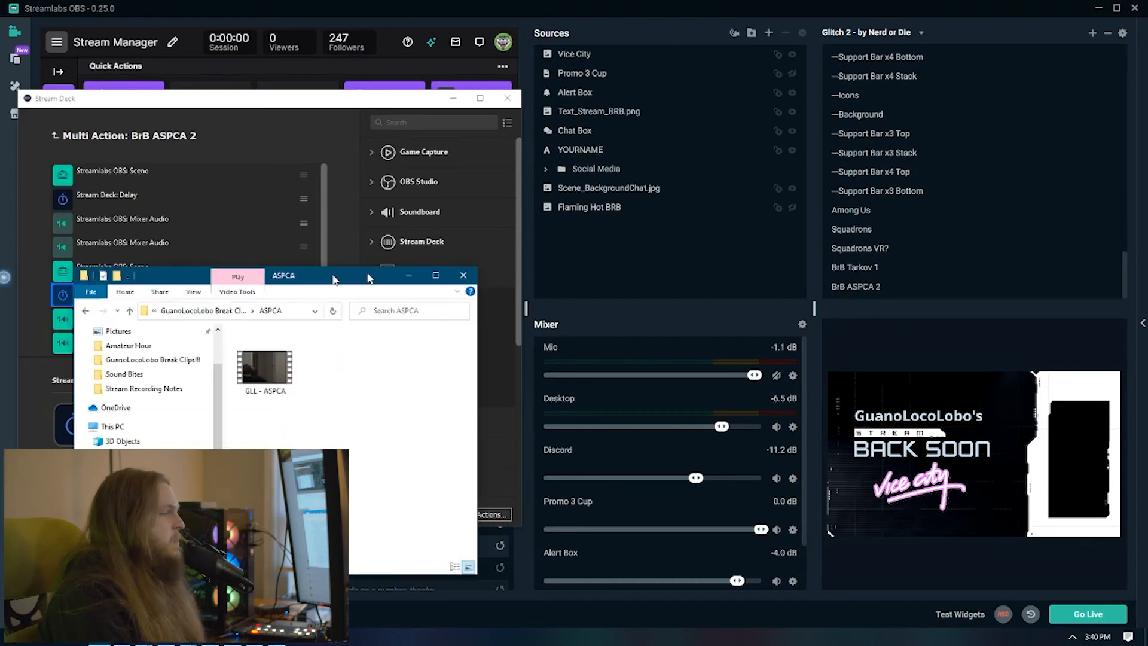
pyautogui.moveTo(359, 276); pyautogui.dragTo(686, 194)
pyautogui.rightClick(616, 275)
pyautogui.click(652, 471)
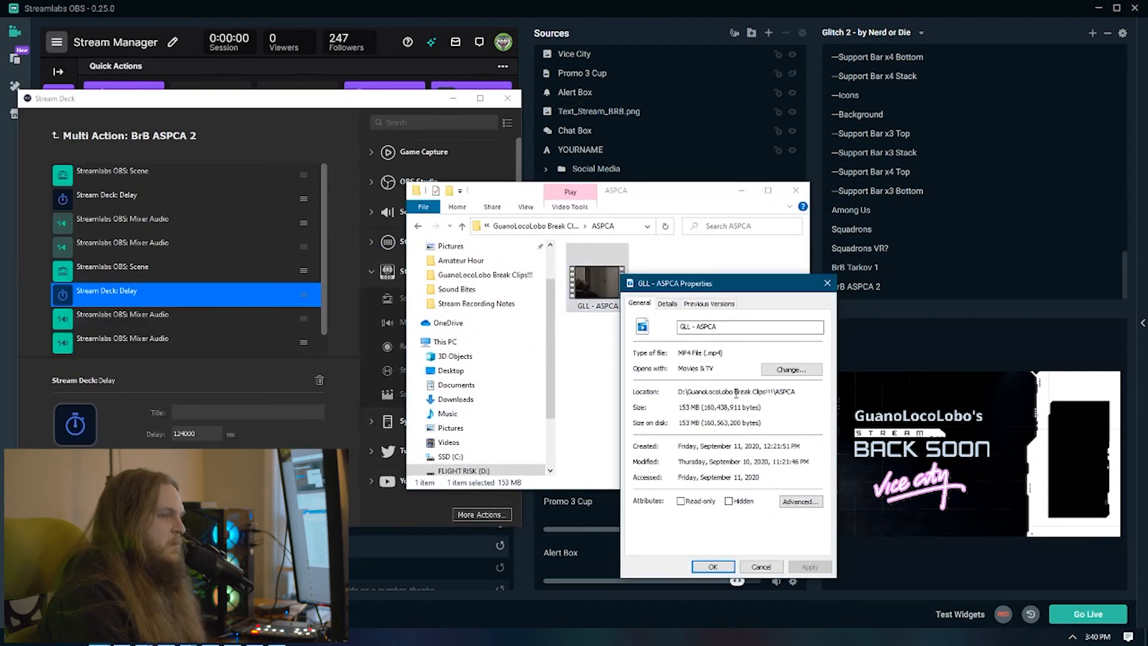
pyautogui.click(668, 303)
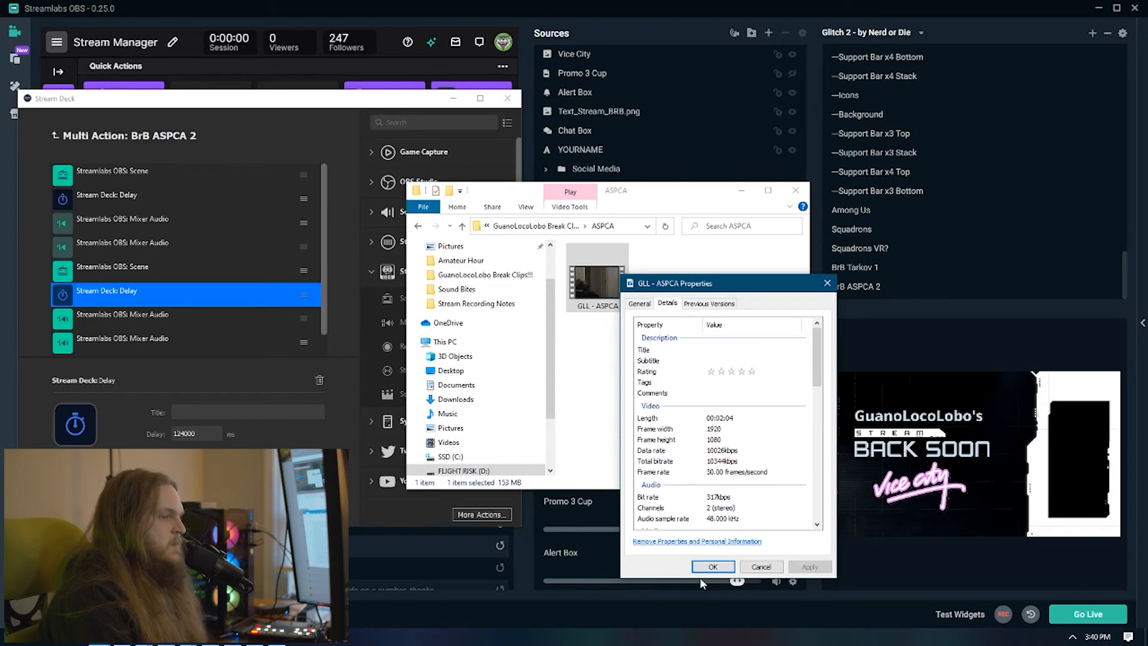
# Switch to Chrome and search Google for "2 minutes 4 seconds in milliseconds".
pyautogui.click(217, 637)
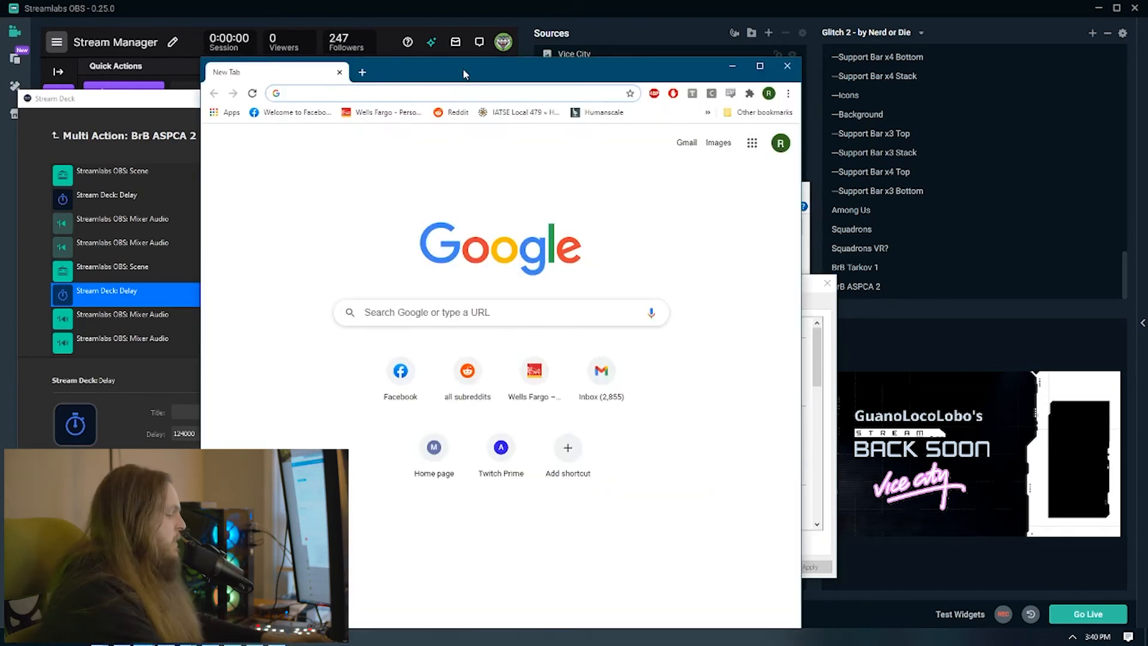
pyautogui.write('2 minute')
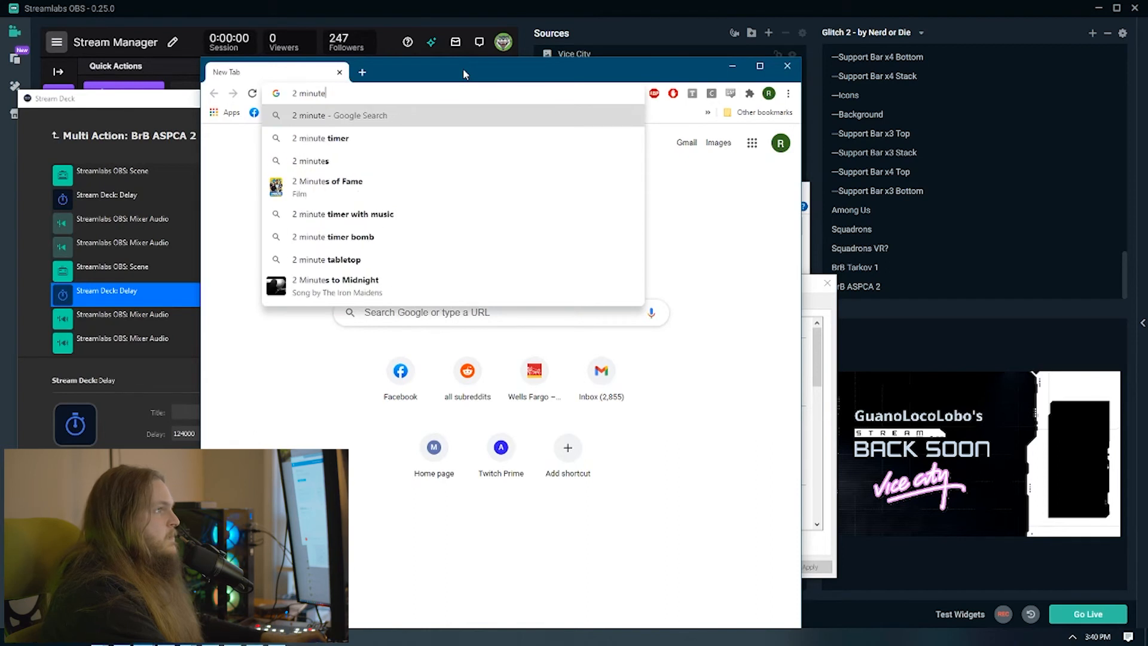
pyautogui.write('s 4 seconds in ')
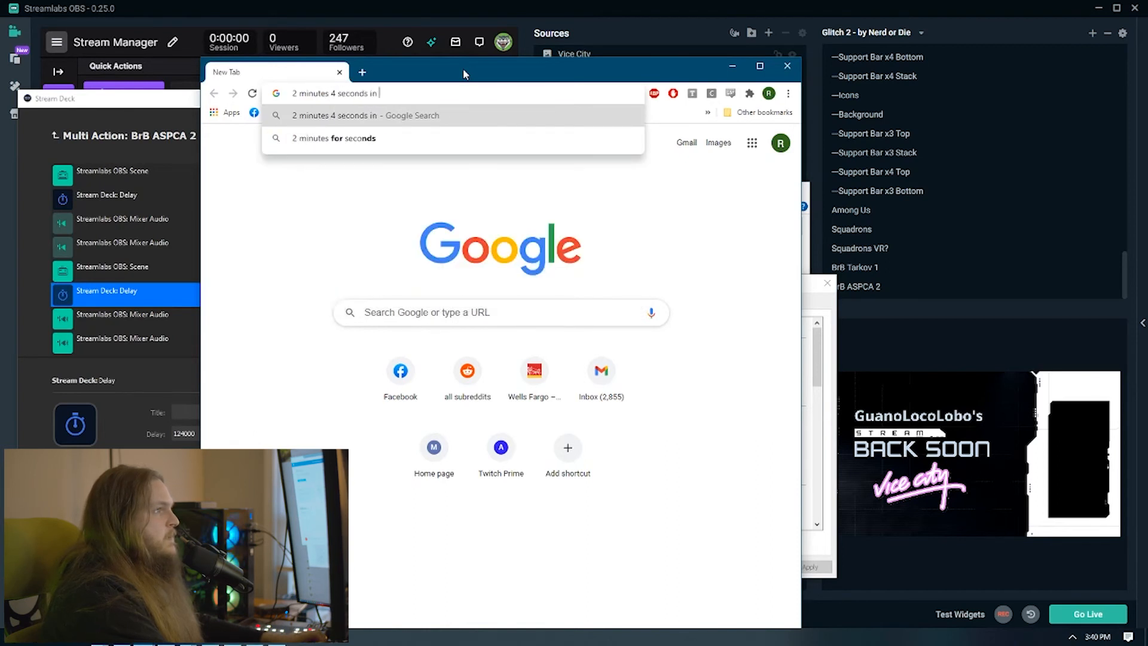
pyautogui.write('milliseconds')
pyautogui.press('Return')
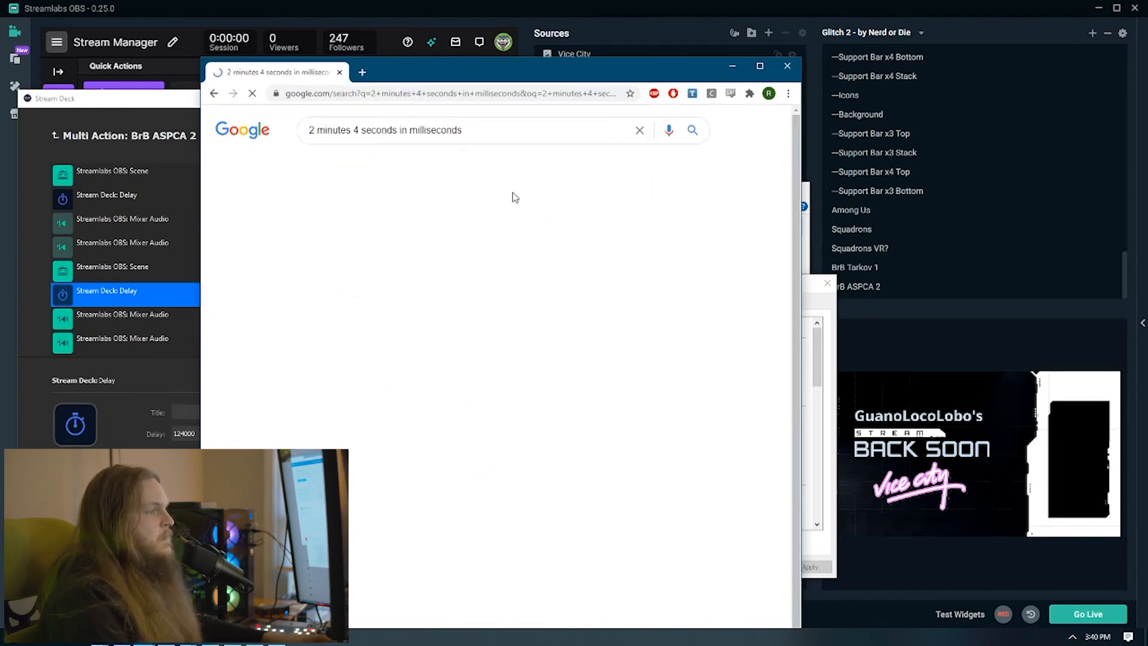
# Copy the millisecond value from Google's time converter and minimize the browser window.
pyautogui.click(523, 264)
pyautogui.doubleClick(523, 265)
pyautogui.rightClick(532, 267)
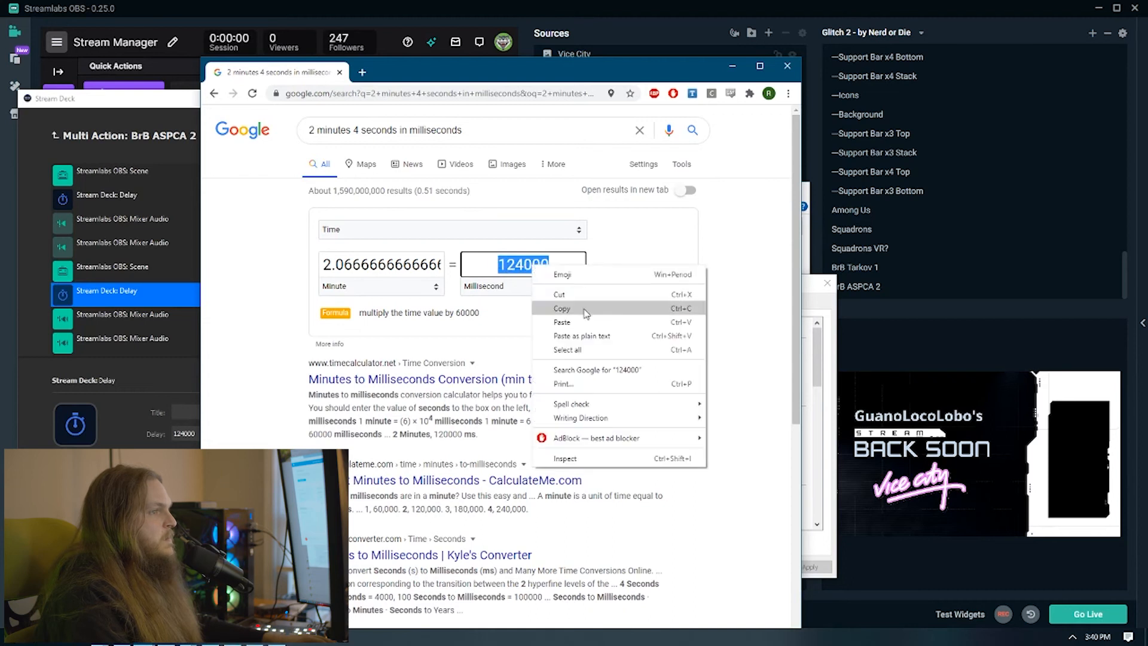
pyautogui.click(586, 309)
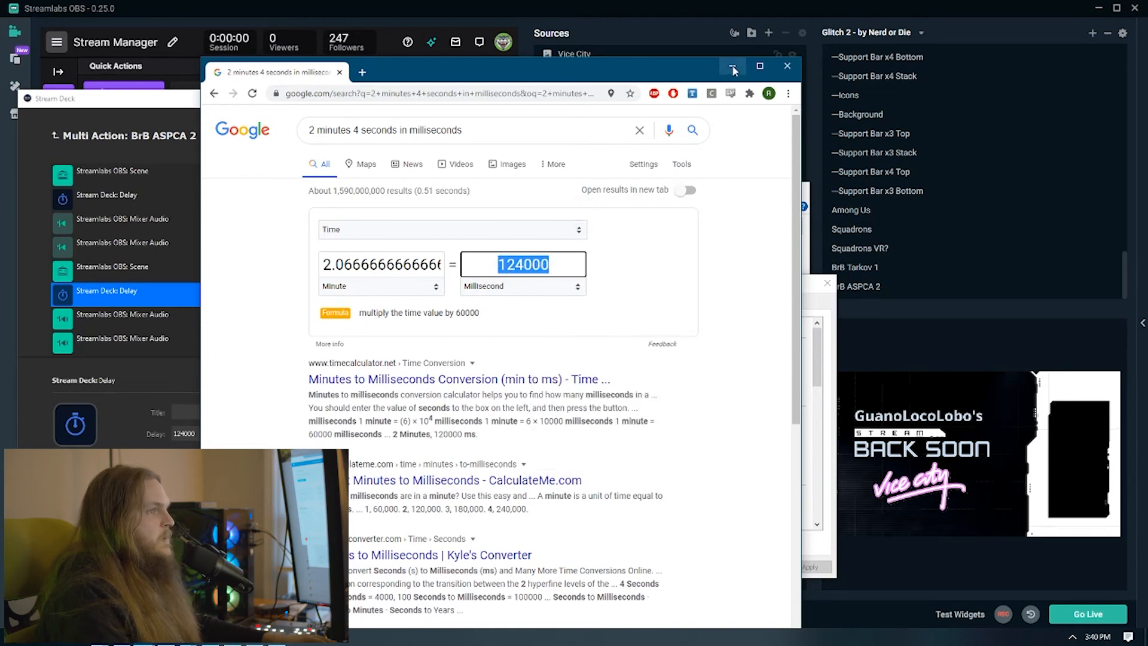
pyautogui.click(731, 65)
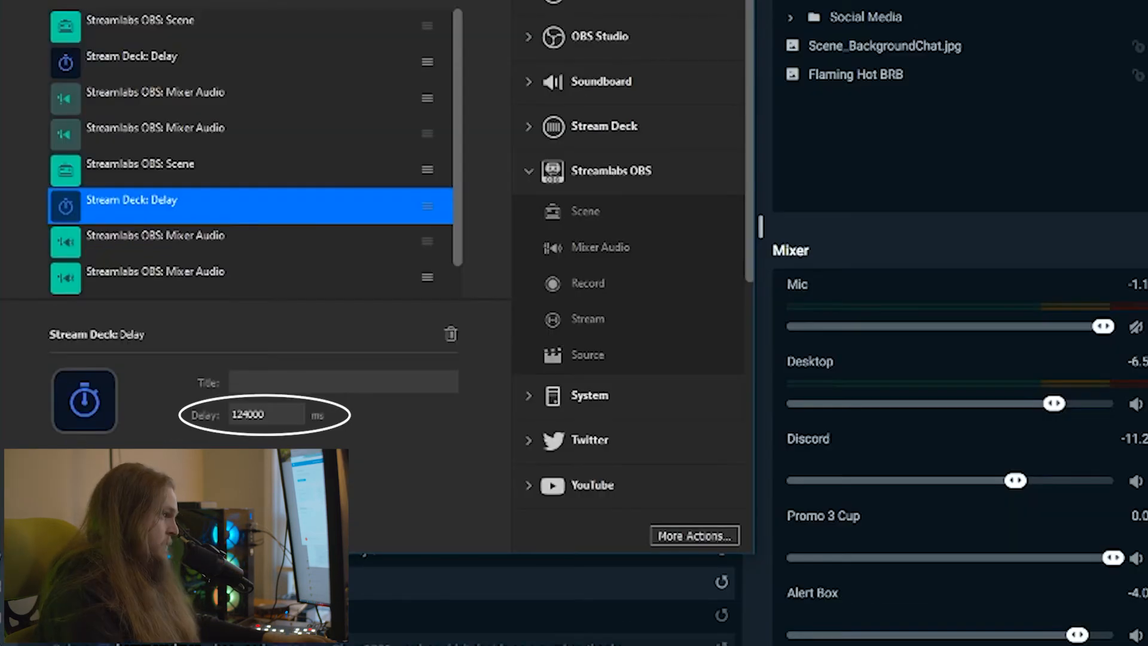
# Review the rest of the multi action, from the second Scene and Delay through the last two Mixer Audio actions to the final Scene action.
pyautogui.click(197, 169)
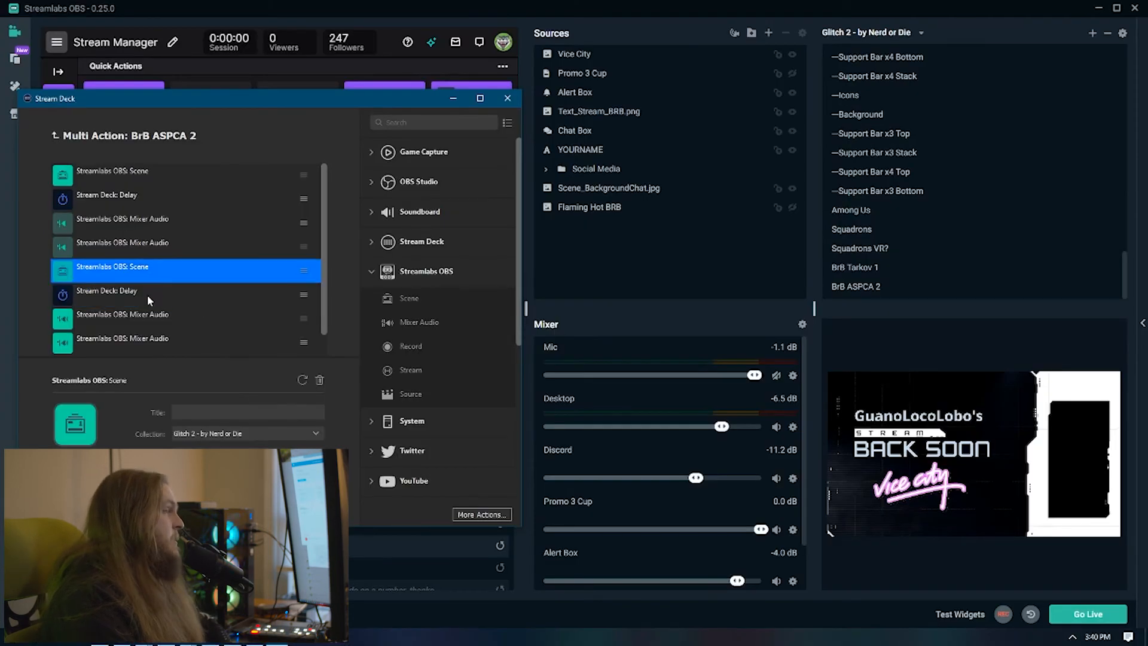
pyautogui.click(147, 295)
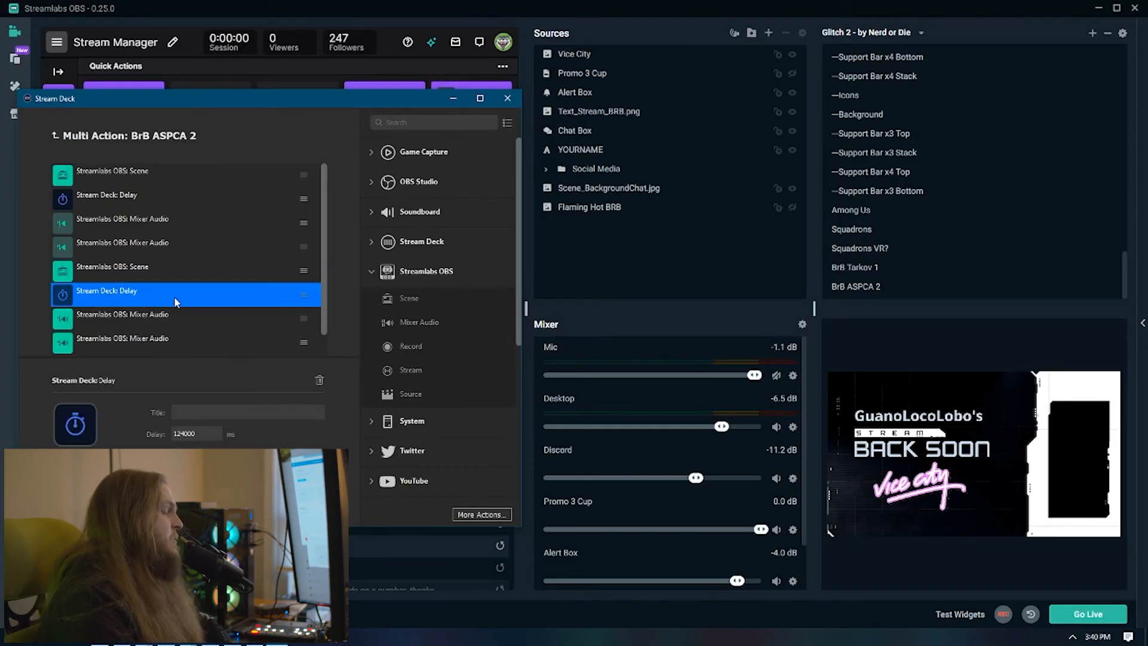
pyautogui.scroll(-1, 176, 296)
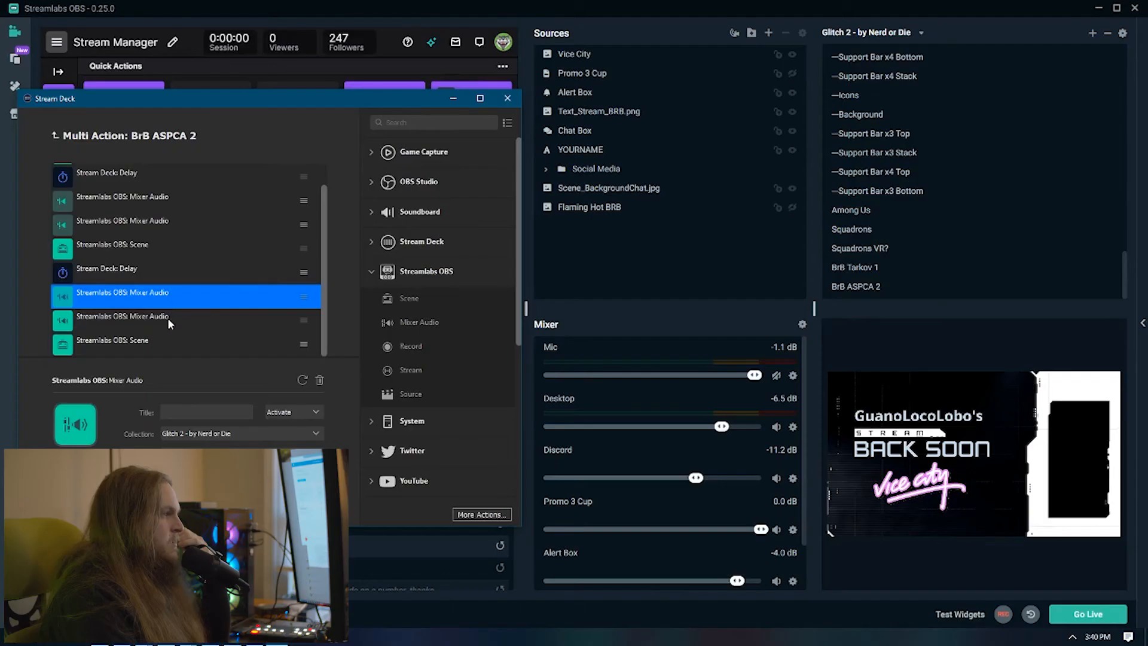
pyautogui.click(167, 317)
pyautogui.click(172, 290)
pyautogui.click(174, 317)
pyautogui.click(175, 293)
pyautogui.click(176, 317)
pyautogui.click(178, 293)
pyautogui.click(175, 316)
pyautogui.click(152, 347)
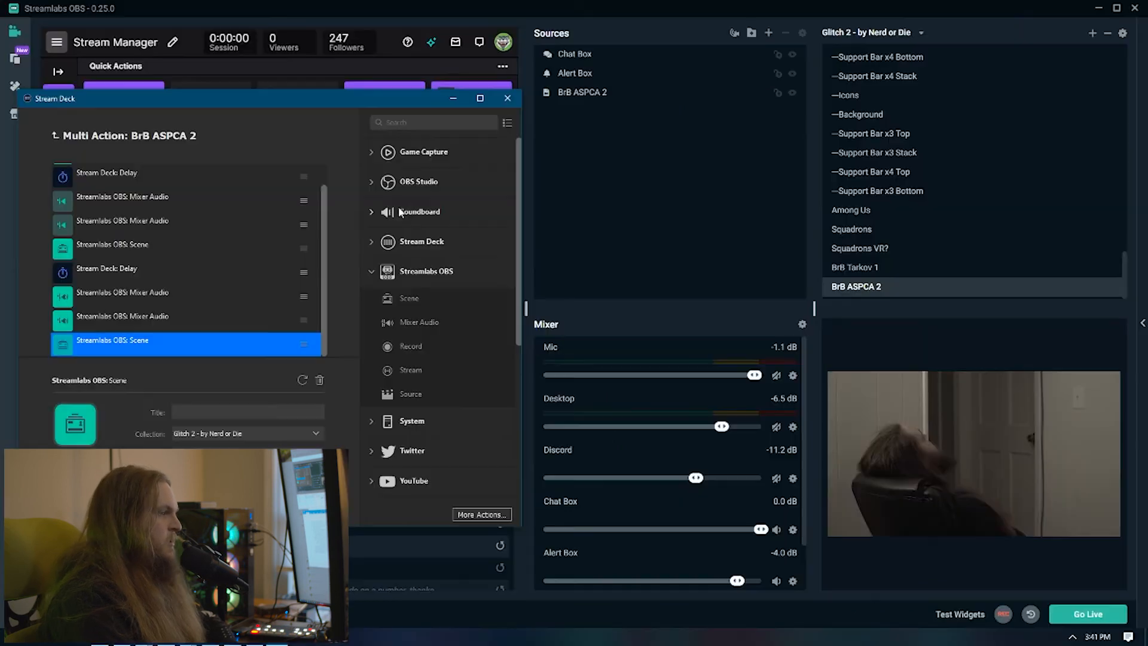
# Leave the multi action editor and check the Desktop and Discord mute states in the Streamlabs mixer as the break clip ends.
pyautogui.scroll(2, 180, 251)
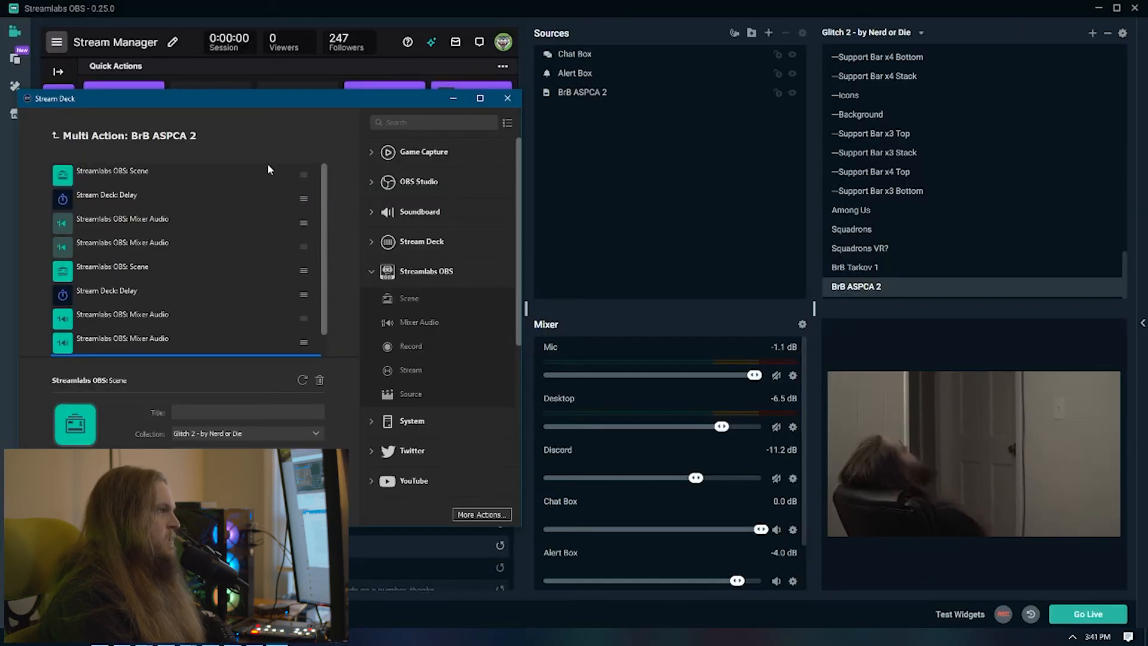
pyautogui.click(56, 136)
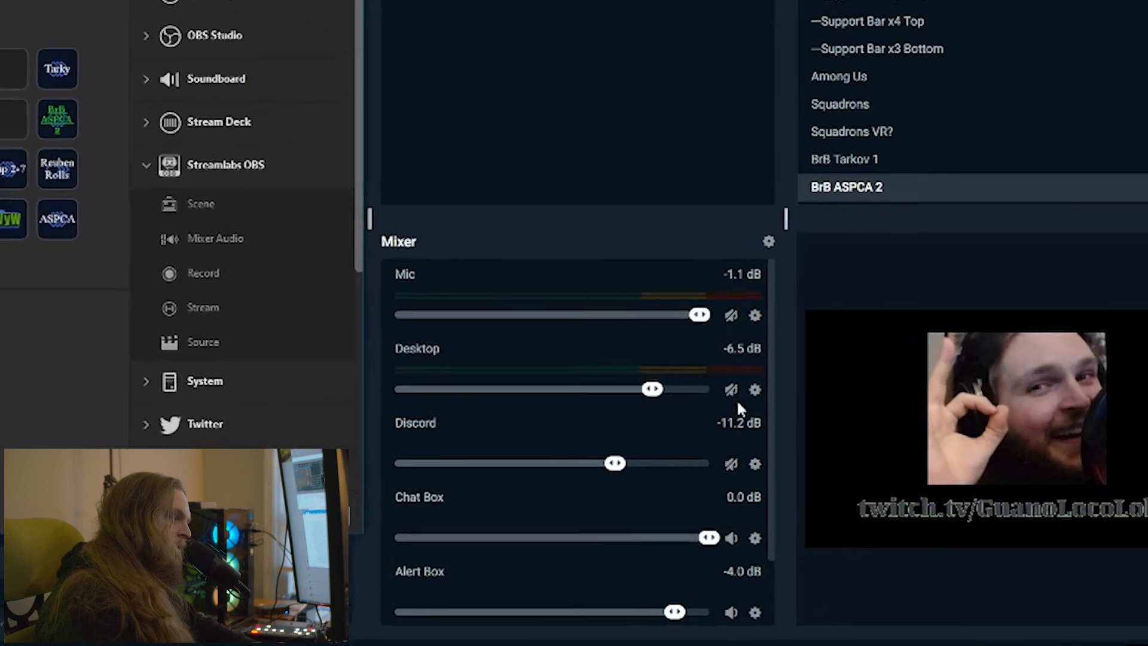
pyautogui.click(776, 426)
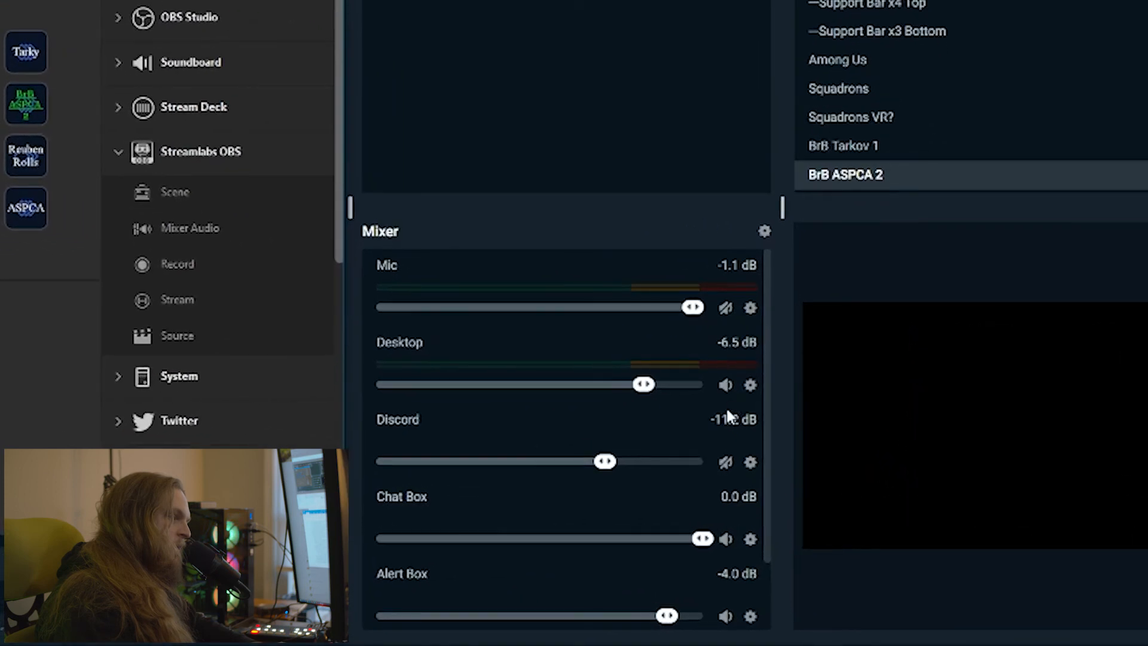
pyautogui.click(725, 462)
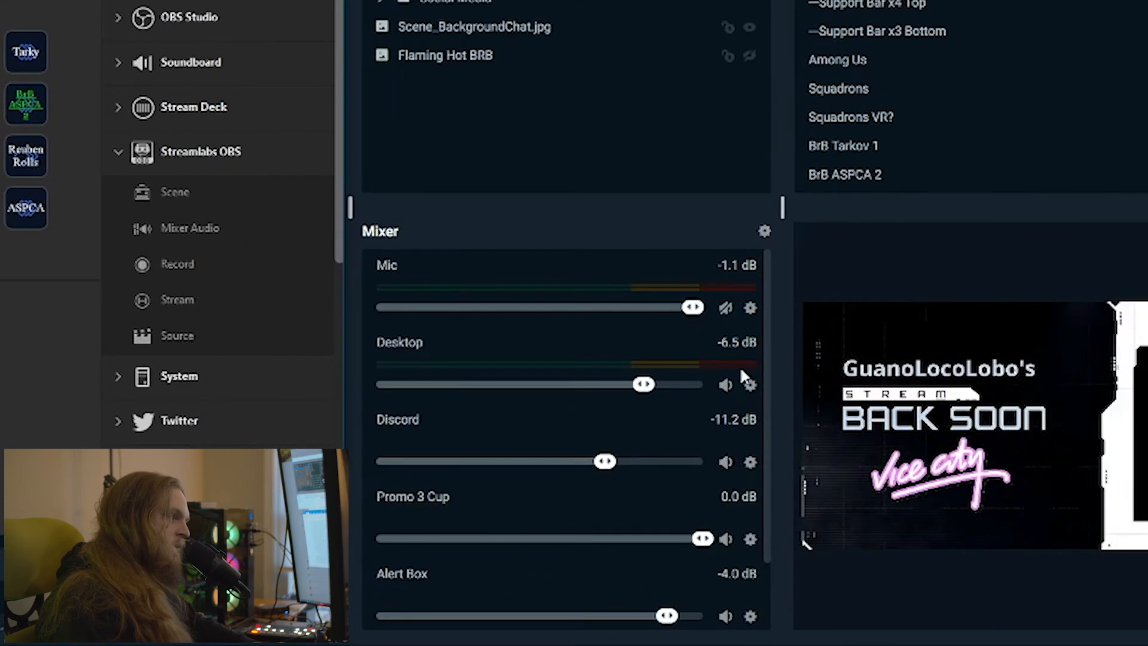